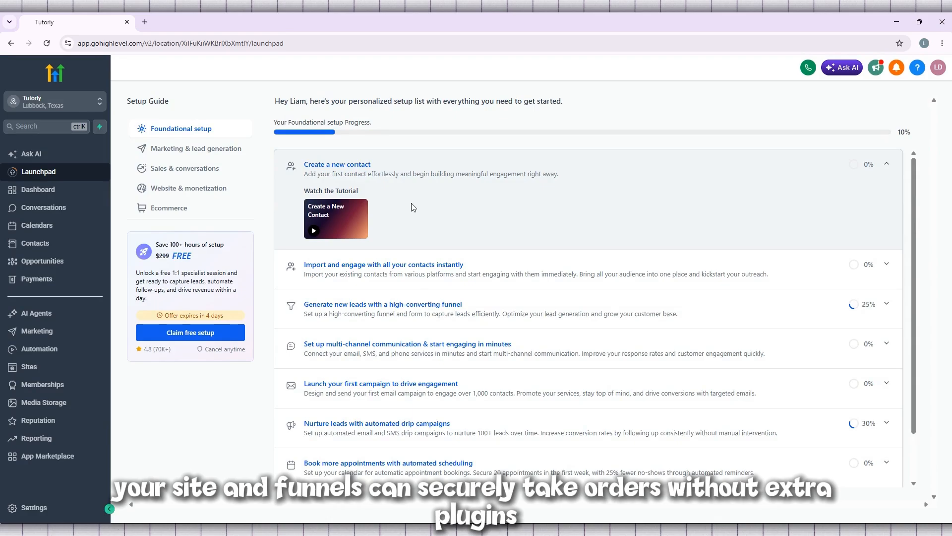
Open the Dashboard, collapse the Welcome panel, and check the sub-account list without switching.
{"action": "scroll", "coordinate": [489, 311], "scroll_direction": "down", "scroll_amount": 2}
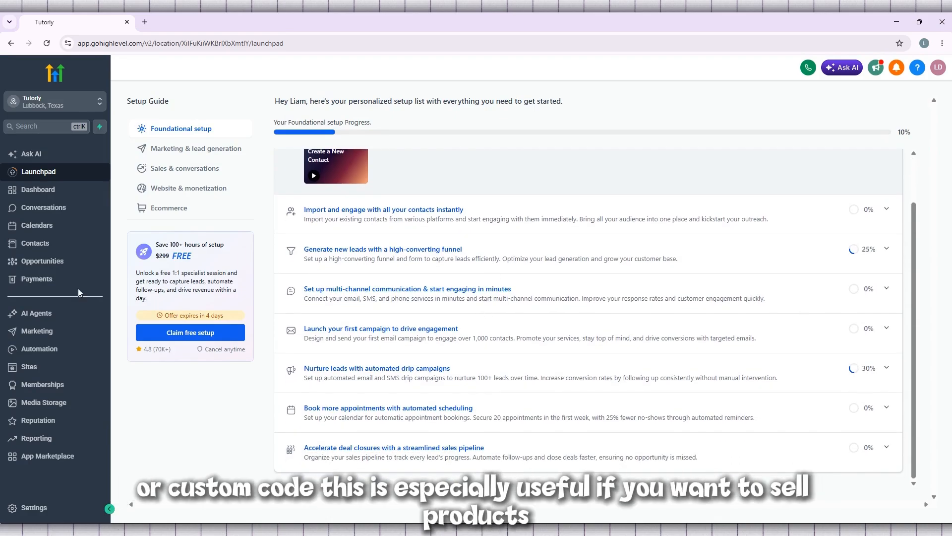
{"action": "left_click", "coordinate": [67, 194]}
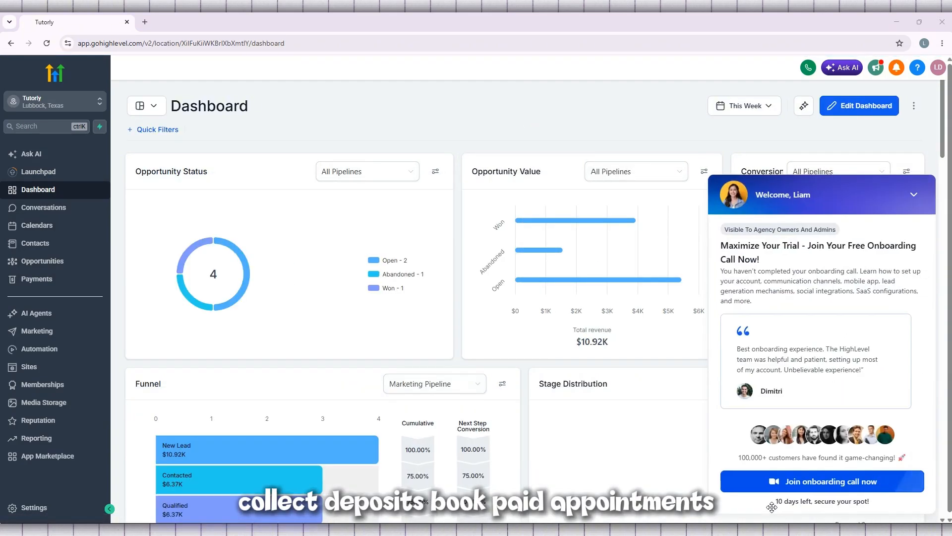
{"action": "left_click", "coordinate": [914, 195]}
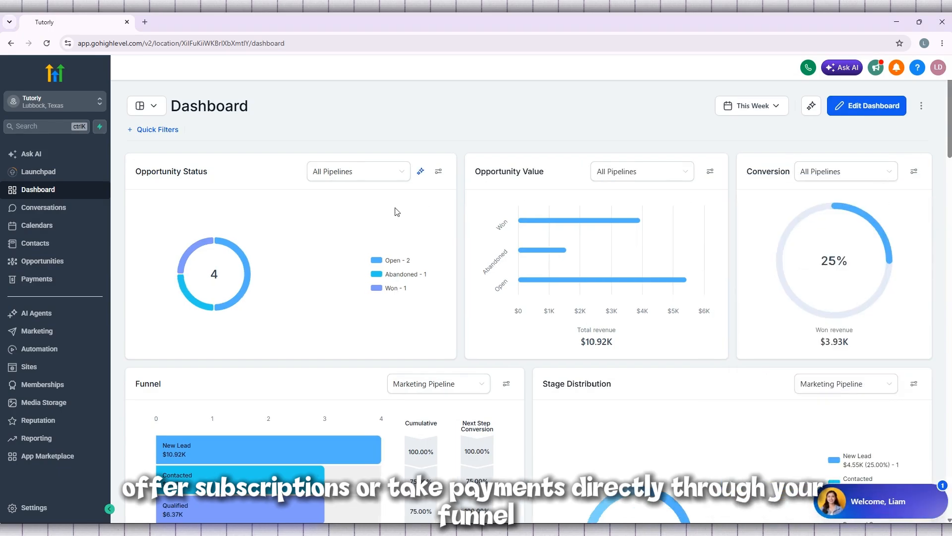
{"action": "scroll", "coordinate": [394, 210], "scroll_direction": "down", "scroll_amount": 7}
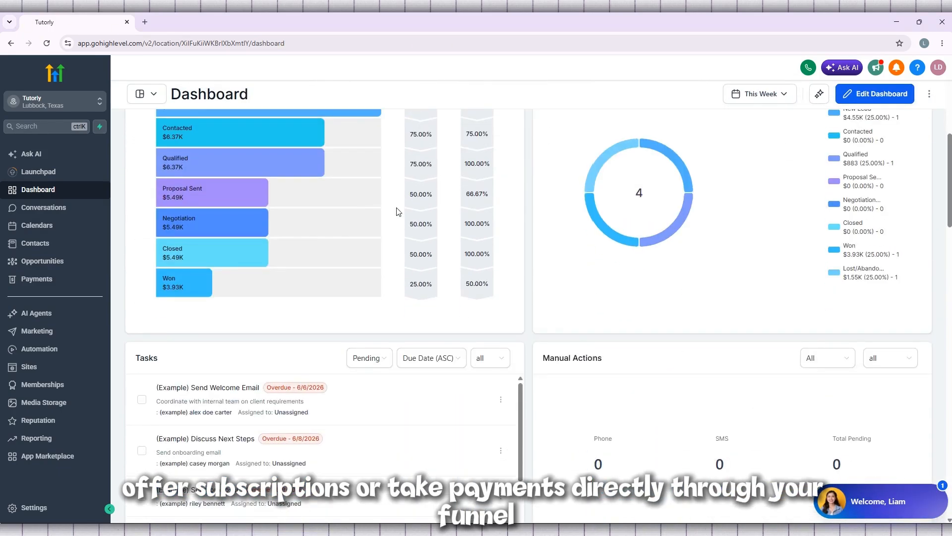
{"action": "scroll", "coordinate": [398, 212], "scroll_direction": "up", "scroll_amount": 3}
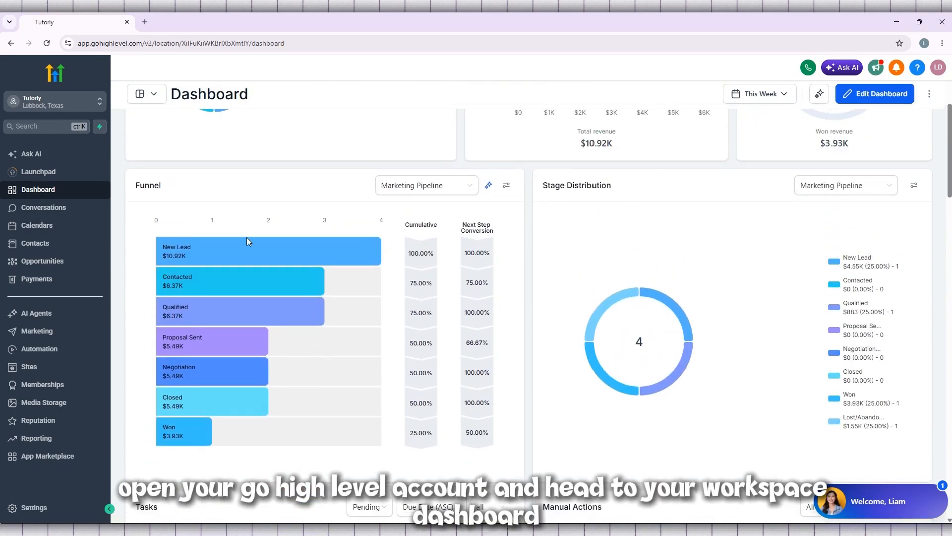
{"action": "left_click", "coordinate": [44, 103]}
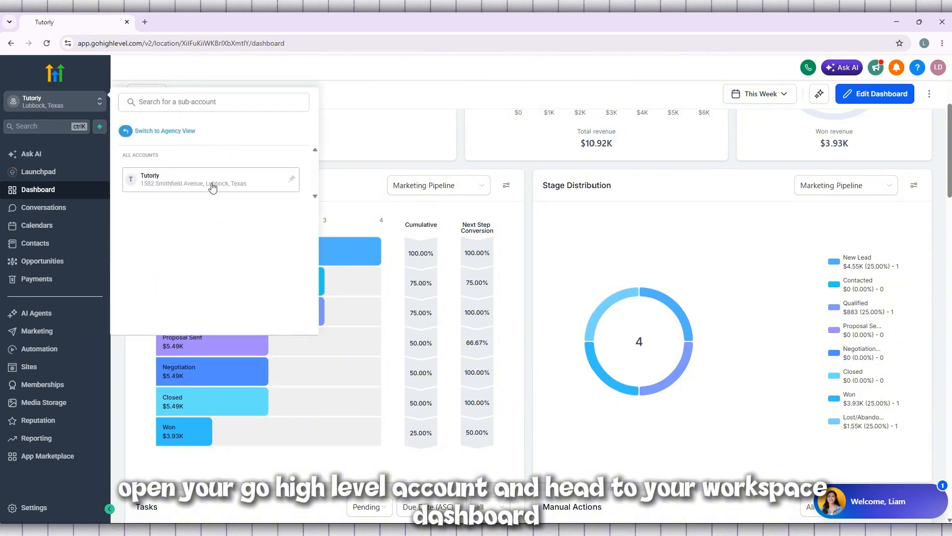
{"action": "left_click", "coordinate": [377, 91]}
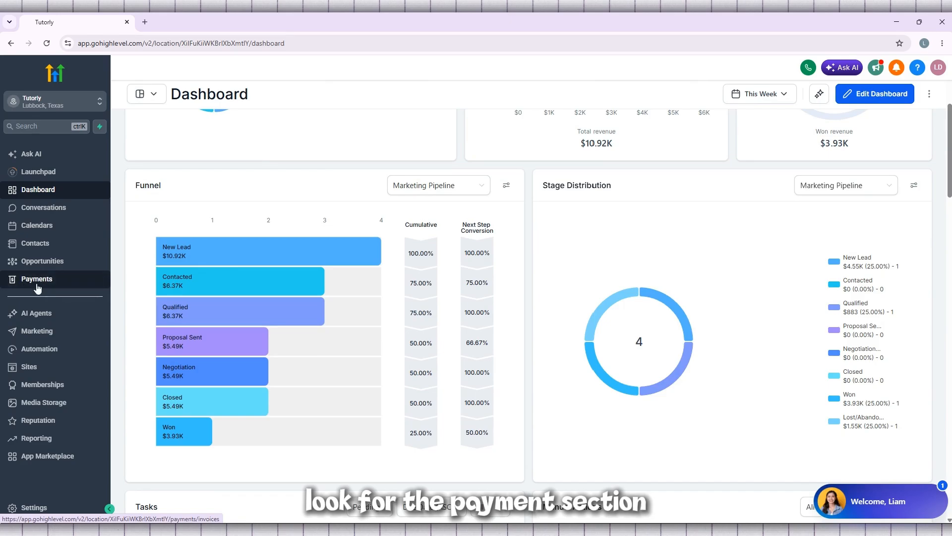
Open Payments to reach the Invoices page with $0.00 totals and no invoices.
{"action": "left_click", "coordinate": [34, 281]}
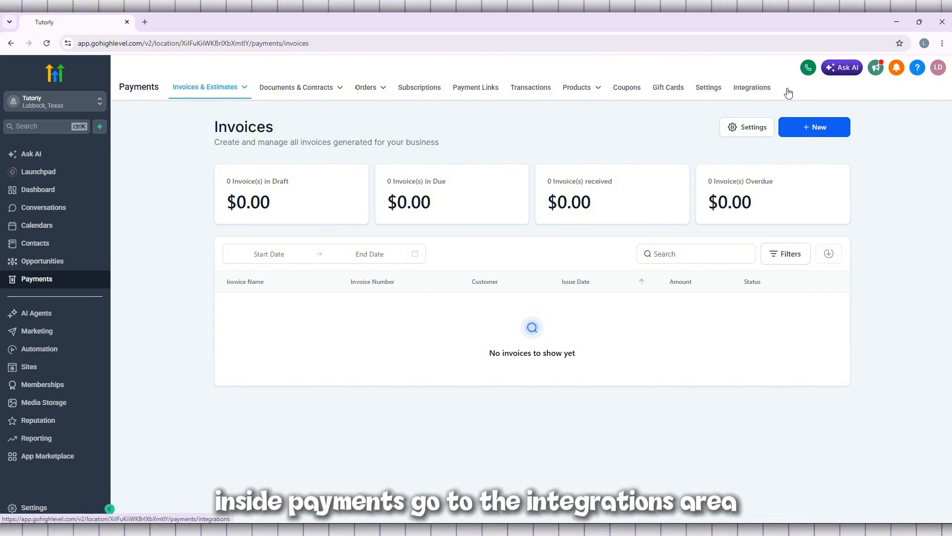
Open the payment Integrations page and expand the full list of integrations.
{"action": "left_click", "coordinate": [762, 92]}
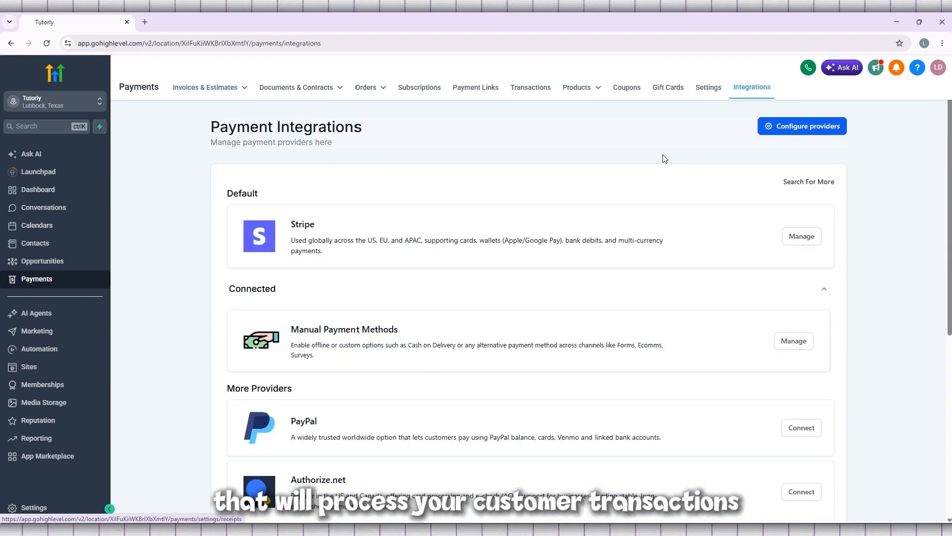
{"action": "scroll", "coordinate": [661, 157], "scroll_direction": "down", "scroll_amount": 2}
{"action": "scroll", "coordinate": [695, 152], "scroll_direction": "up", "scroll_amount": 1}
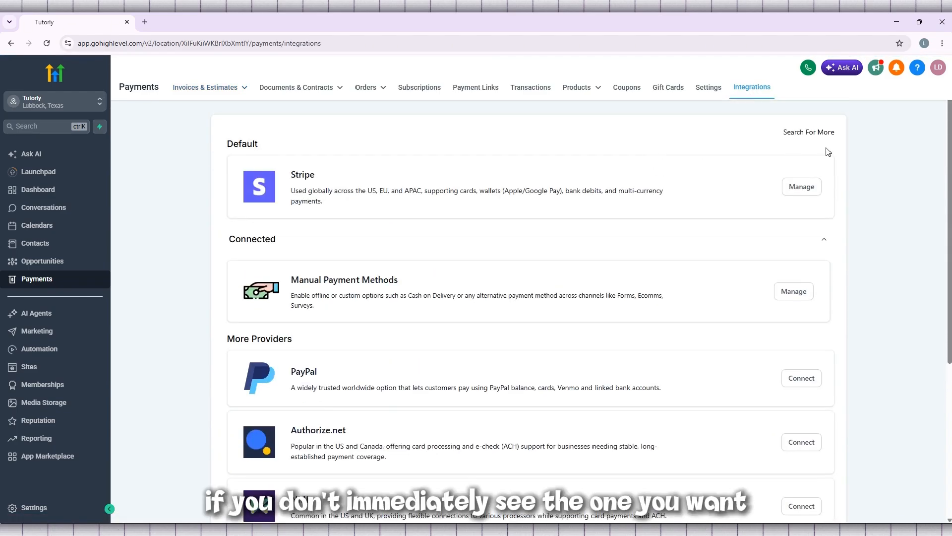
{"action": "scroll", "coordinate": [505, 178], "scroll_direction": "down", "scroll_amount": 5}
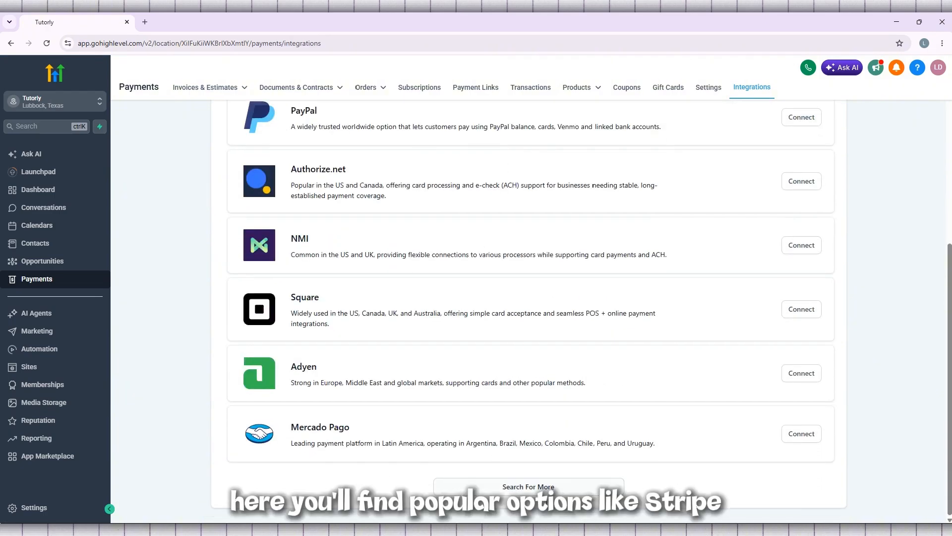
{"action": "left_click", "coordinate": [549, 485]}
Scroll through the whole provider catalogue and back up to Stripe, PayPal and Authorize.net.
{"action": "scroll", "coordinate": [480, 464], "scroll_direction": "down", "scroll_amount": 9}
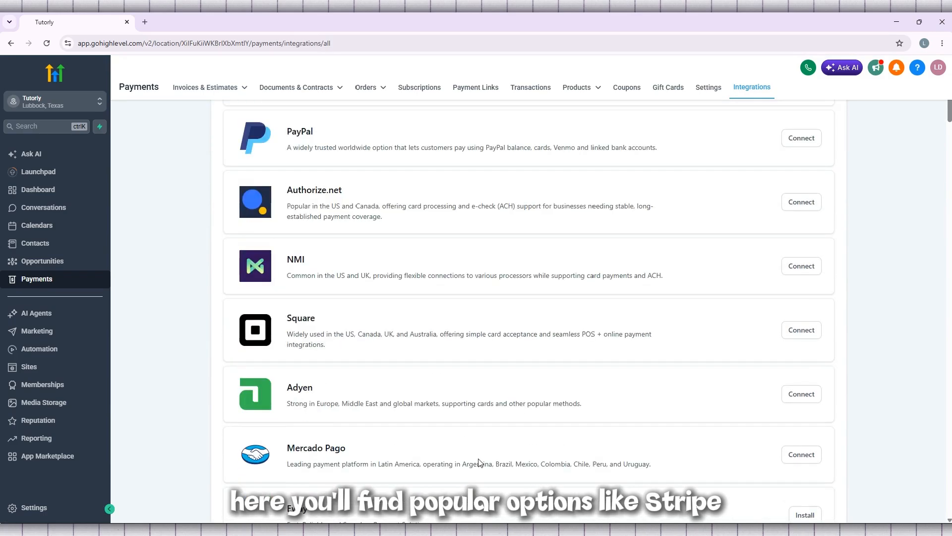
{"action": "scroll", "coordinate": [480, 461], "scroll_direction": "down", "scroll_amount": 8}
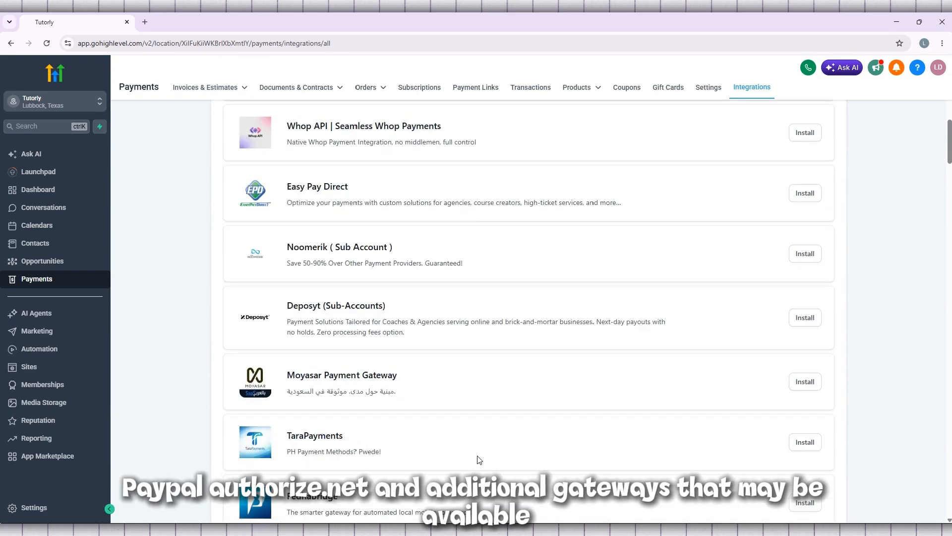
{"action": "scroll", "coordinate": [480, 460], "scroll_direction": "down", "scroll_amount": 9}
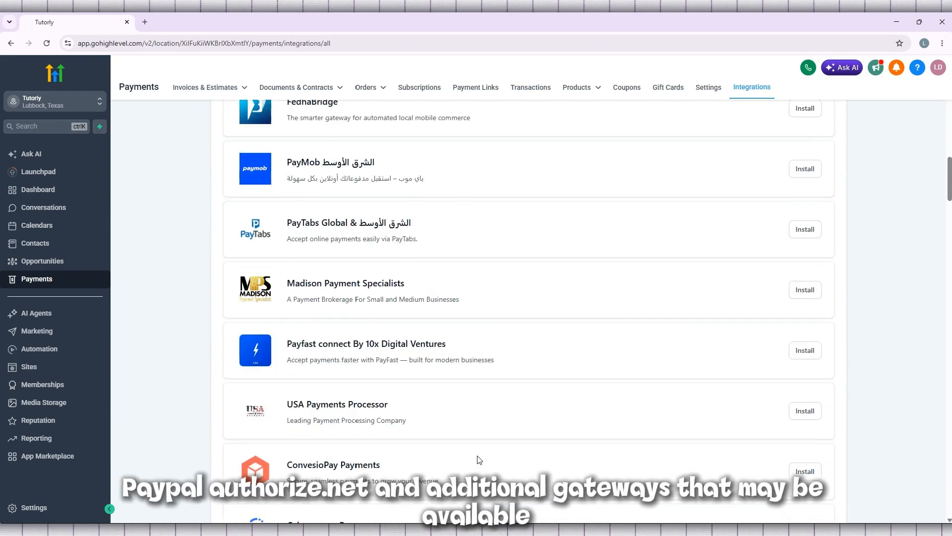
{"action": "scroll", "coordinate": [479, 457], "scroll_direction": "down", "scroll_amount": 14}
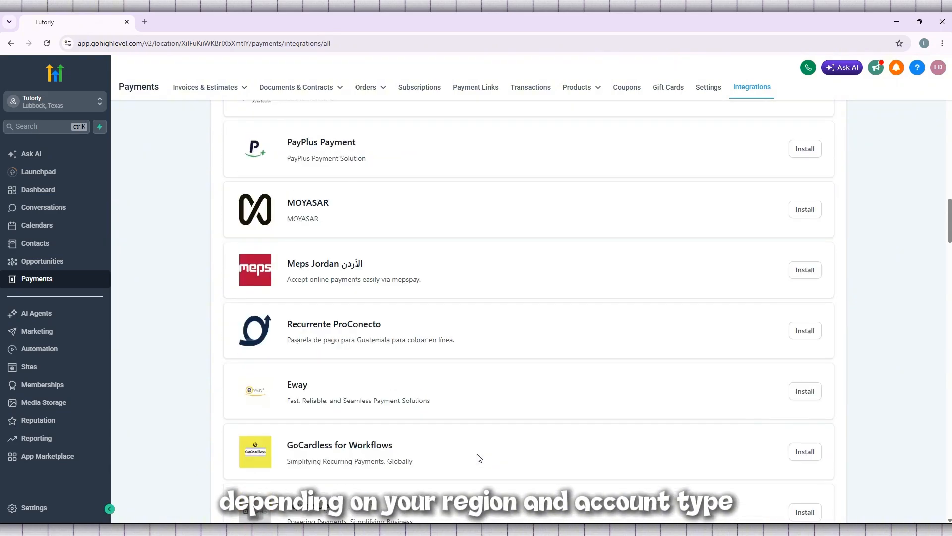
{"action": "scroll", "coordinate": [480, 457], "scroll_direction": "down", "scroll_amount": 10}
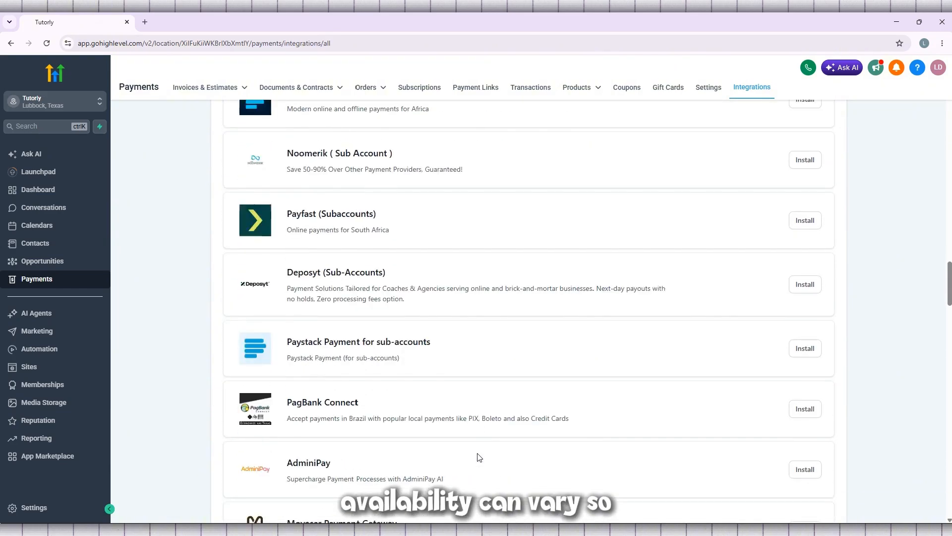
{"action": "scroll", "coordinate": [480, 454], "scroll_direction": "down", "scroll_amount": 9}
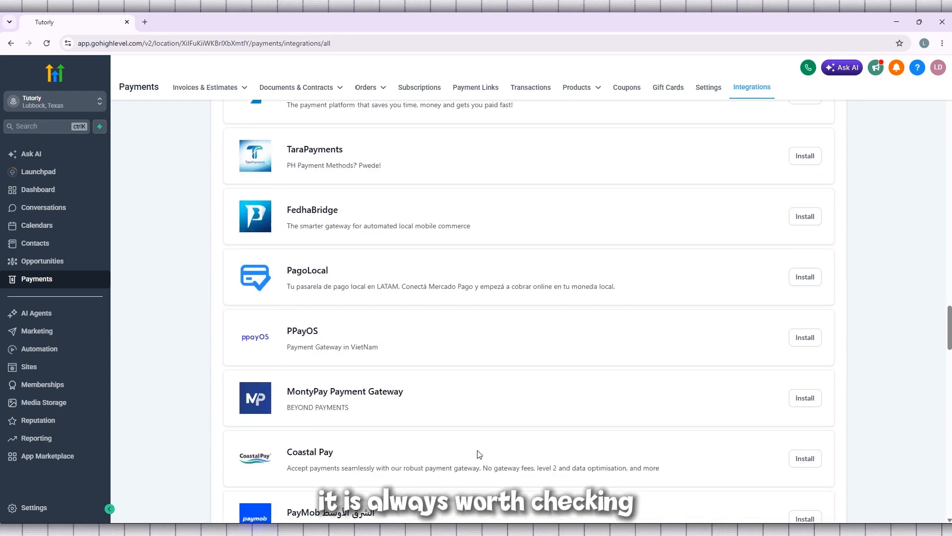
{"action": "scroll", "coordinate": [480, 454], "scroll_direction": "down", "scroll_amount": 11}
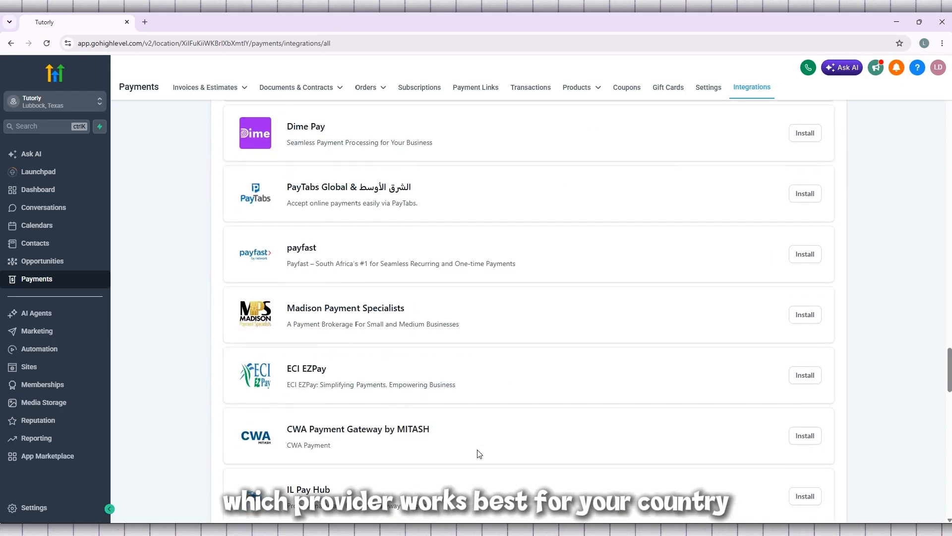
{"action": "scroll", "coordinate": [478, 452], "scroll_direction": "down", "scroll_amount": 17}
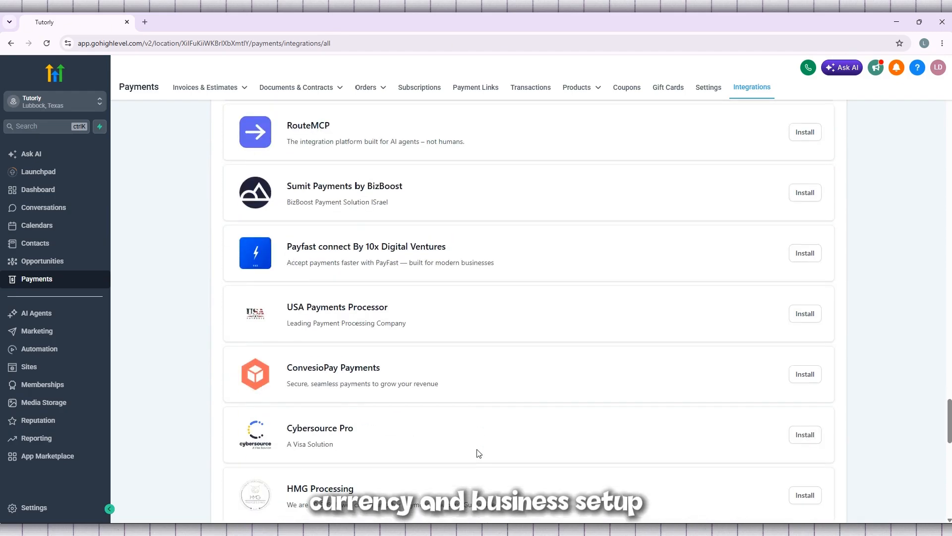
{"action": "scroll", "coordinate": [479, 453], "scroll_direction": "down", "scroll_amount": 2}
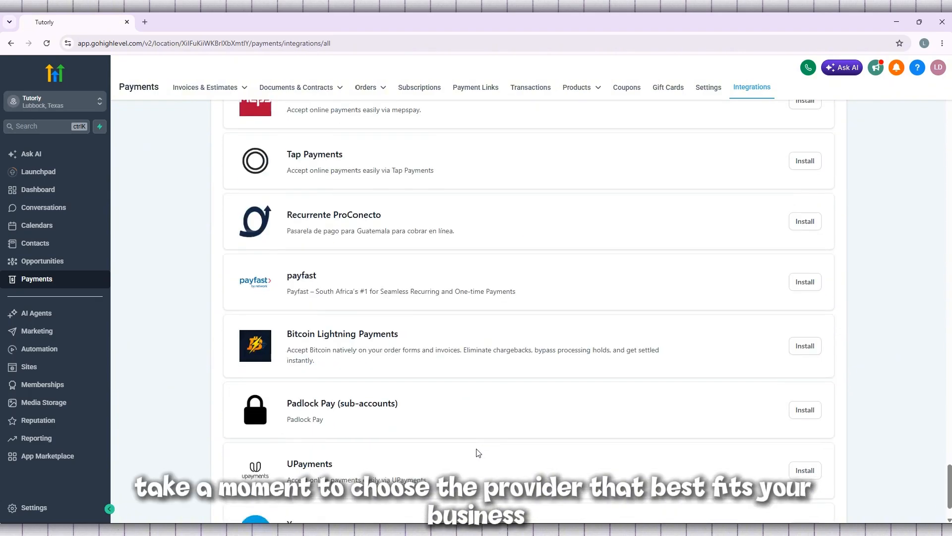
{"action": "scroll", "coordinate": [477, 450], "scroll_direction": "up", "scroll_amount": 5}
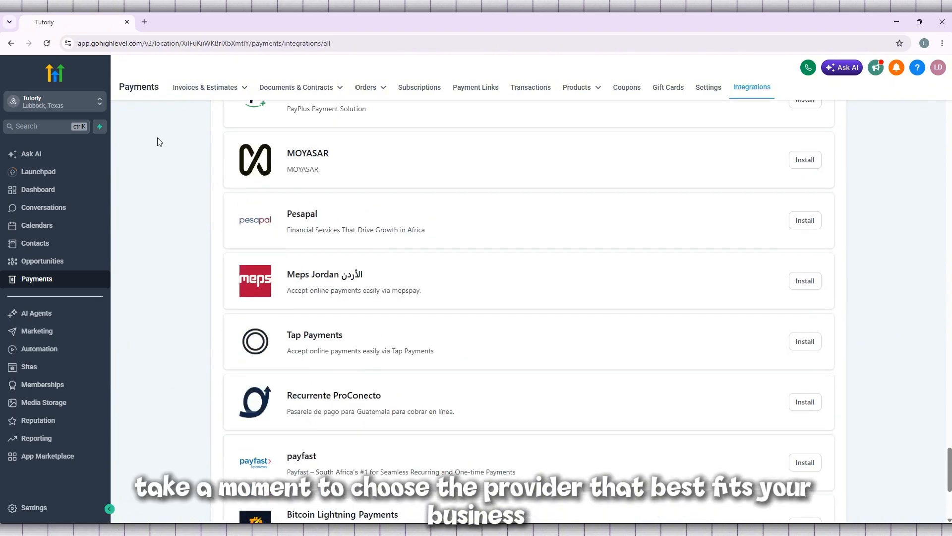
{"action": "scroll", "coordinate": [150, 127], "scroll_direction": "up", "scroll_amount": 20}
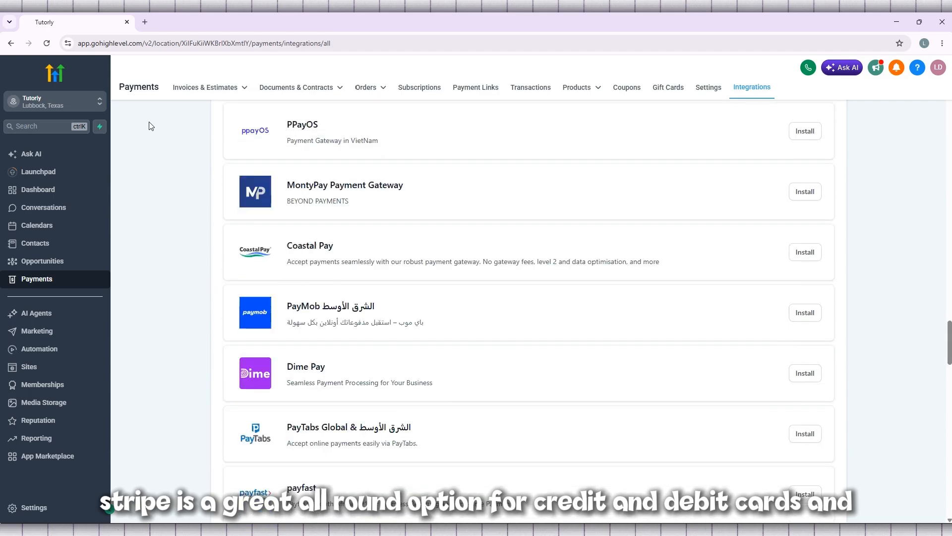
{"action": "scroll", "coordinate": [150, 127], "scroll_direction": "up", "scroll_amount": 20}
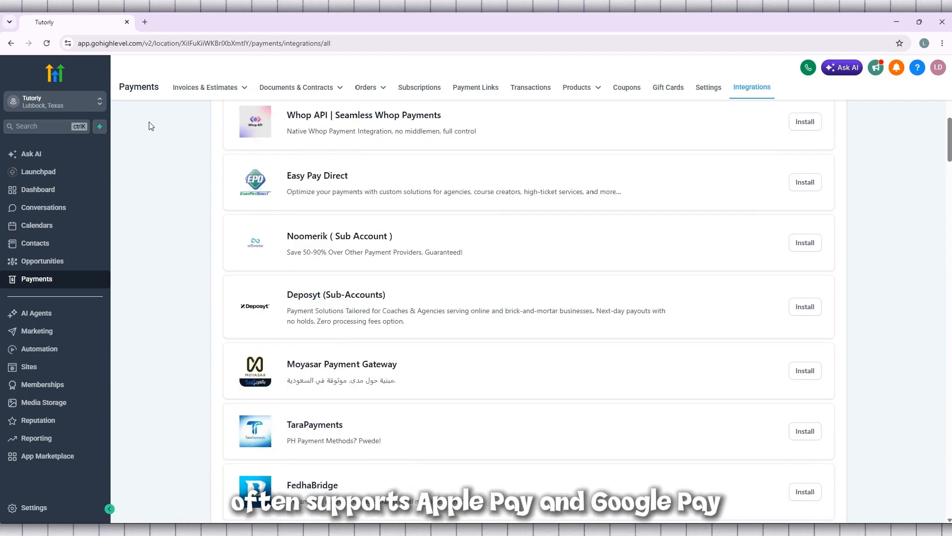
{"action": "scroll", "coordinate": [151, 127], "scroll_direction": "up", "scroll_amount": 13}
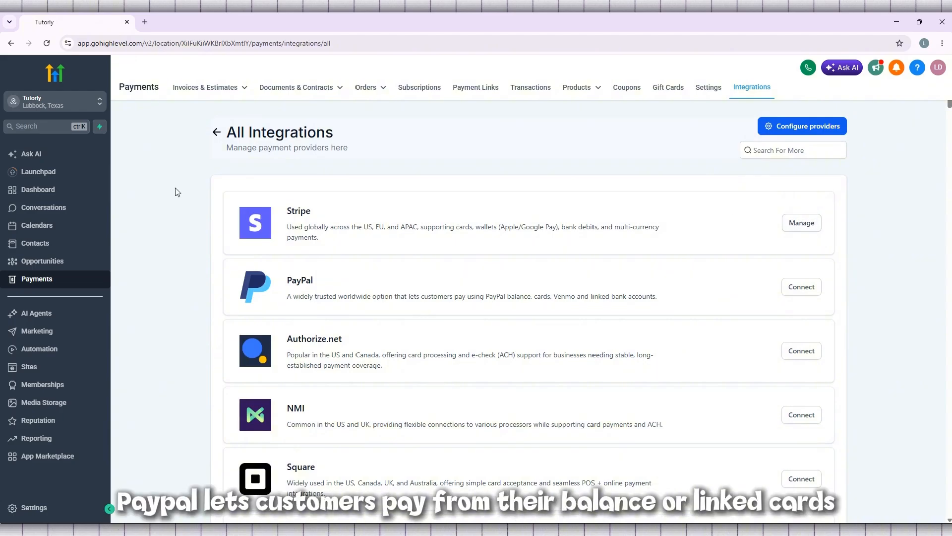
Return to Payment Integrations and look through More Providers, including Authorize.net, before returning to the top.
{"action": "left_click", "coordinate": [216, 132]}
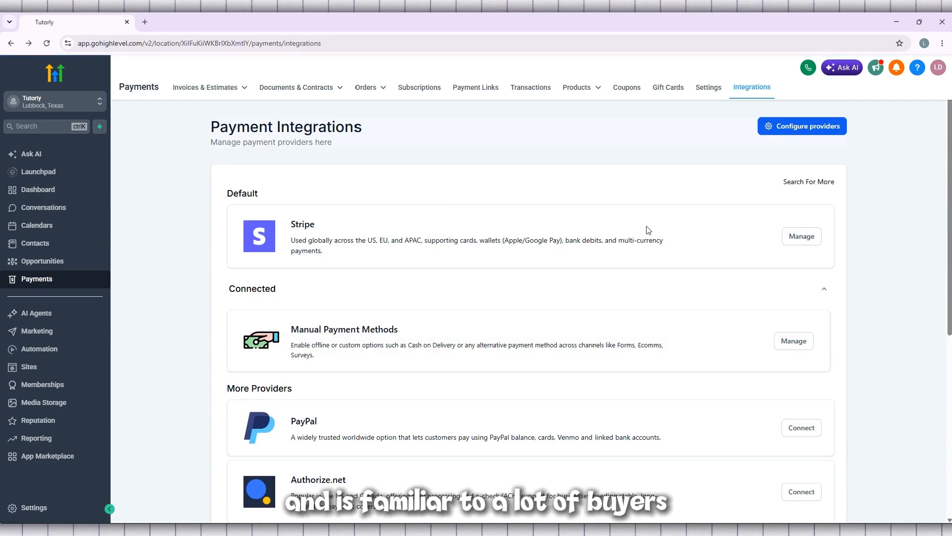
{"action": "scroll", "coordinate": [649, 228], "scroll_direction": "down", "scroll_amount": 2}
{"action": "scroll", "coordinate": [649, 226], "scroll_direction": "up", "scroll_amount": 1}
{"action": "scroll", "coordinate": [651, 226], "scroll_direction": "down", "scroll_amount": 3}
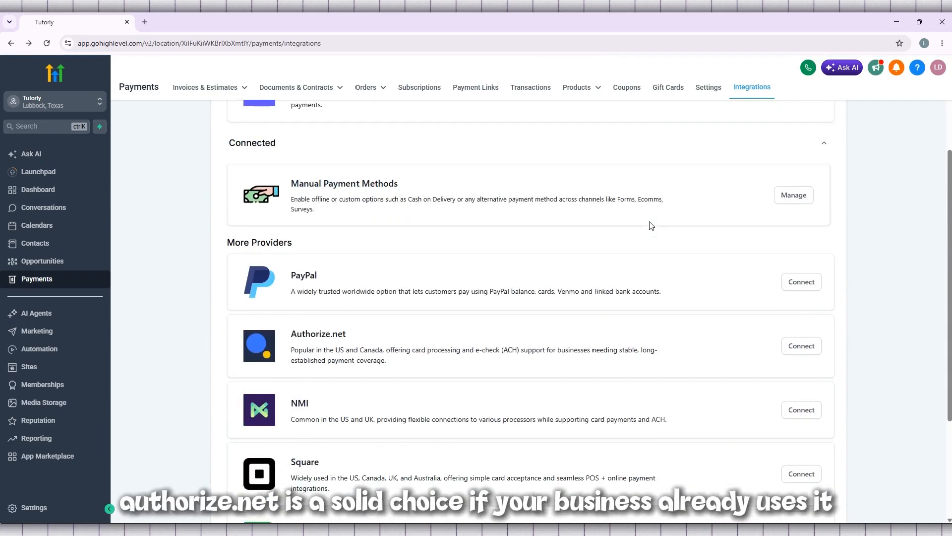
{"action": "scroll", "coordinate": [650, 226], "scroll_direction": "down", "scroll_amount": 2}
{"action": "left_click_drag", "start_coordinate": [347, 231], "coordinate": [296, 230]}
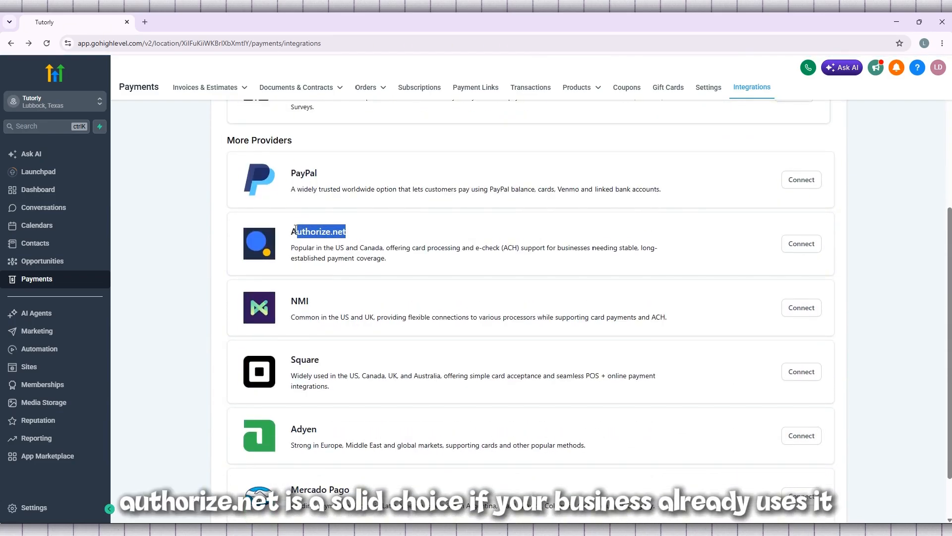
{"action": "left_click", "coordinate": [345, 231]}
{"action": "scroll", "coordinate": [471, 234], "scroll_direction": "down", "scroll_amount": 1}
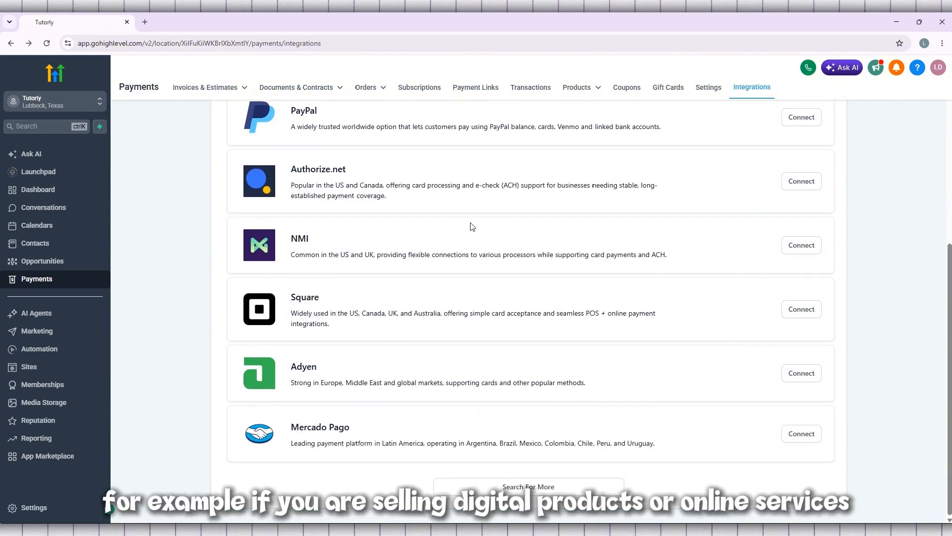
{"action": "scroll", "coordinate": [472, 226], "scroll_direction": "up", "scroll_amount": 5}
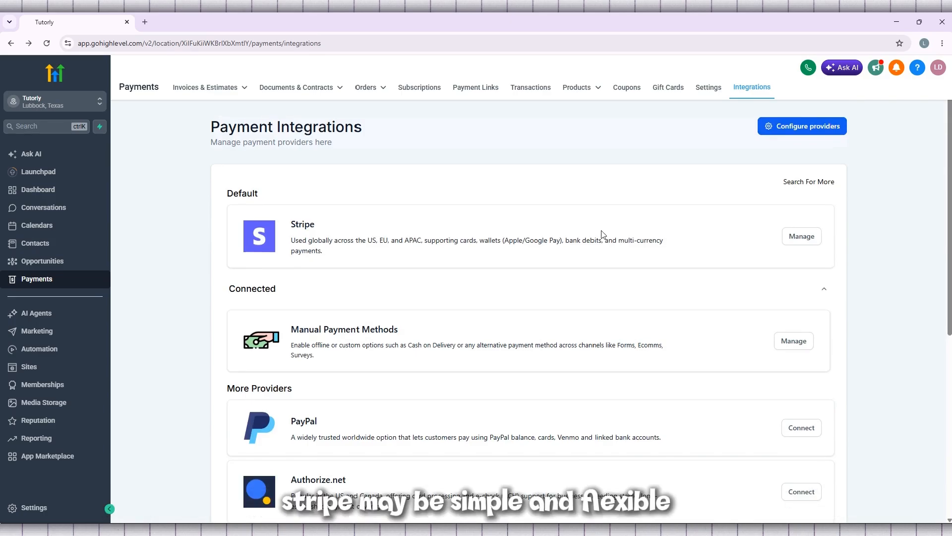
Confirm Stripe's live and test modes are enabled, then open its Payment Methods configuration.
{"action": "left_click", "coordinate": [793, 241]}
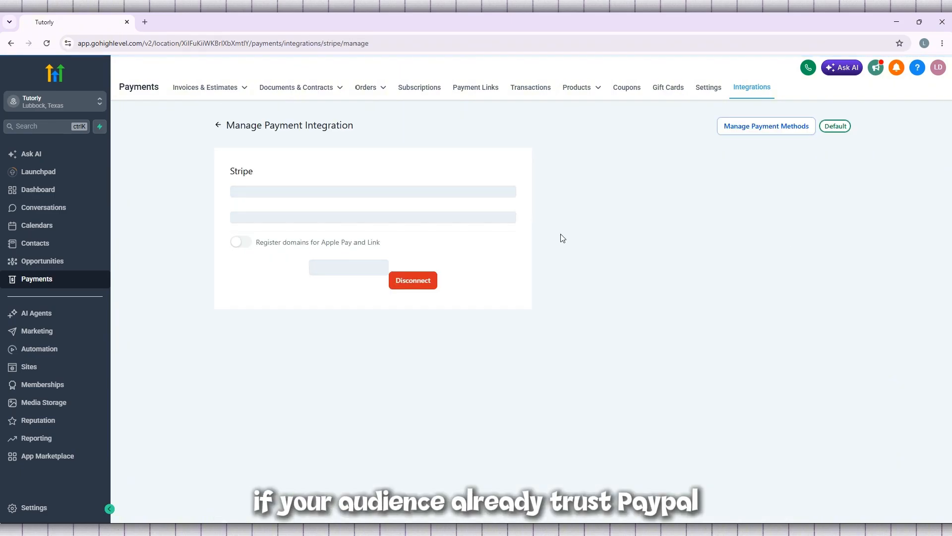
{"action": "left_click_drag", "start_coordinate": [343, 193], "coordinate": [245, 194]}
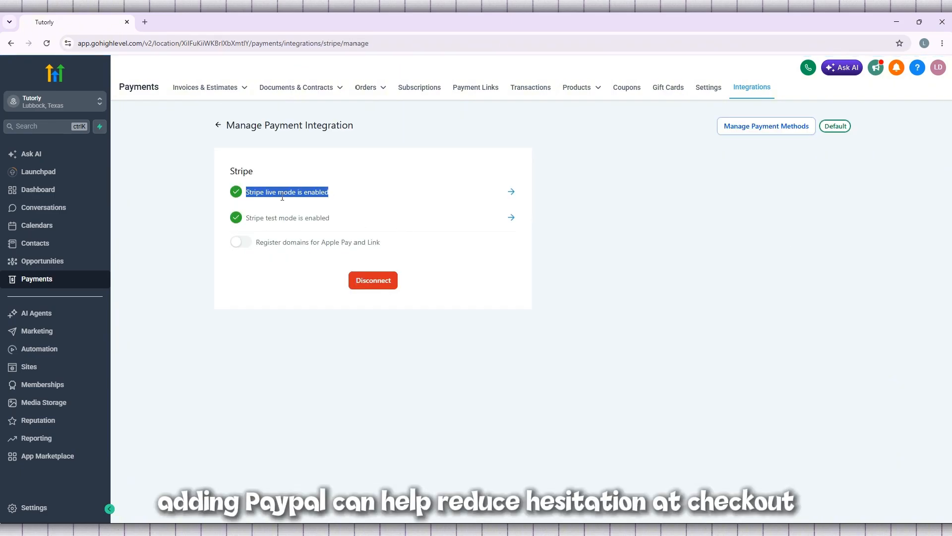
{"action": "left_click", "coordinate": [282, 197]}
{"action": "left_click_drag", "start_coordinate": [346, 217], "coordinate": [251, 217]}
{"action": "left_click_drag", "start_coordinate": [252, 217], "coordinate": [245, 217]}
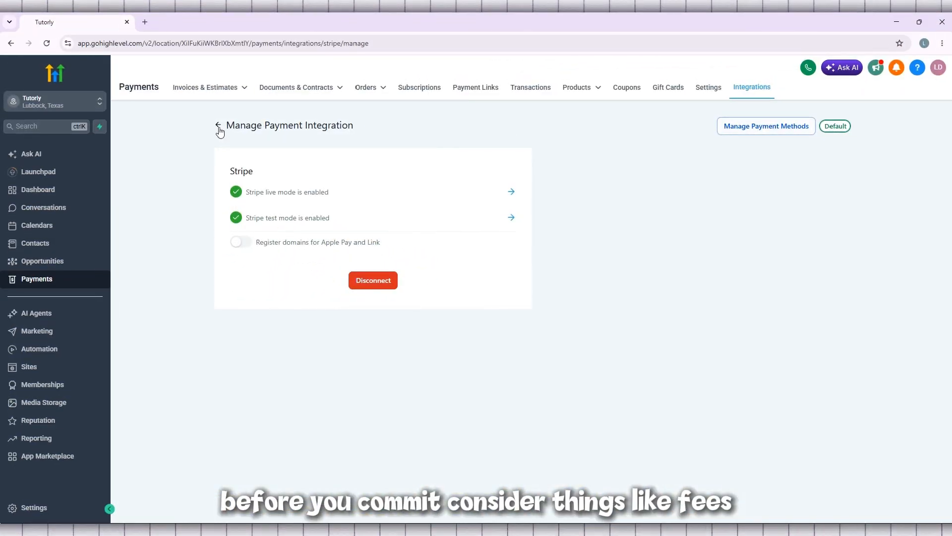
{"action": "left_click", "coordinate": [760, 126]}
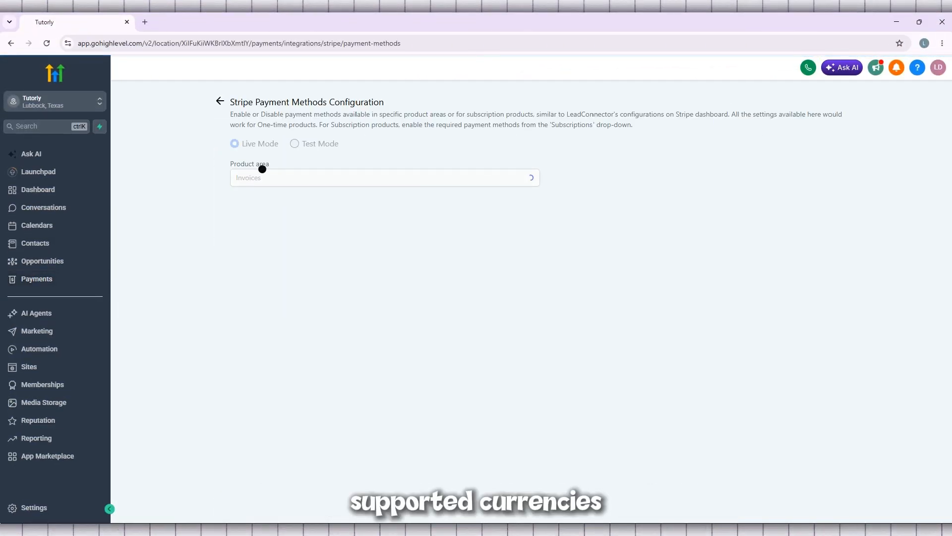
Review Stripe's Invoices payment methods, where only ACH and BACS debits are off, and go back.
{"action": "scroll", "coordinate": [259, 174], "scroll_direction": "down", "scroll_amount": 2}
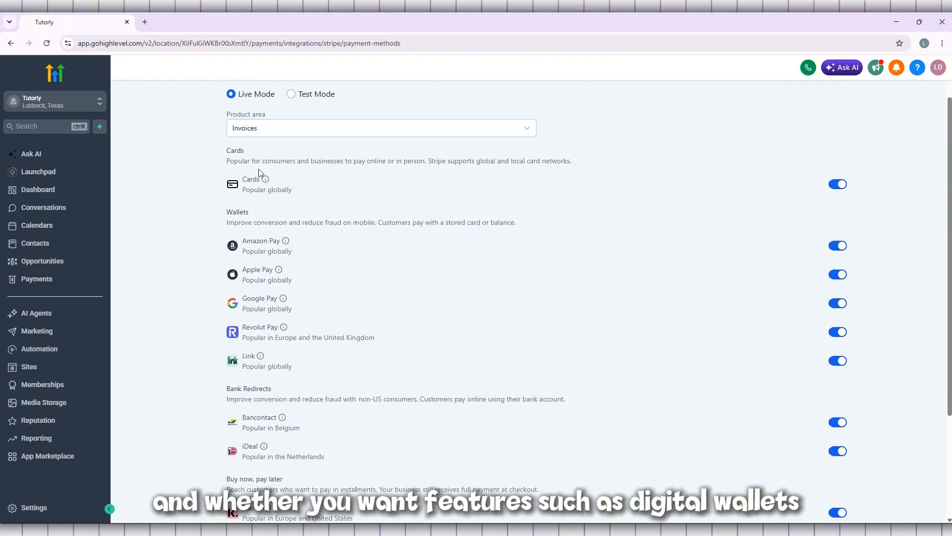
{"action": "scroll", "coordinate": [259, 172], "scroll_direction": "down", "scroll_amount": 2}
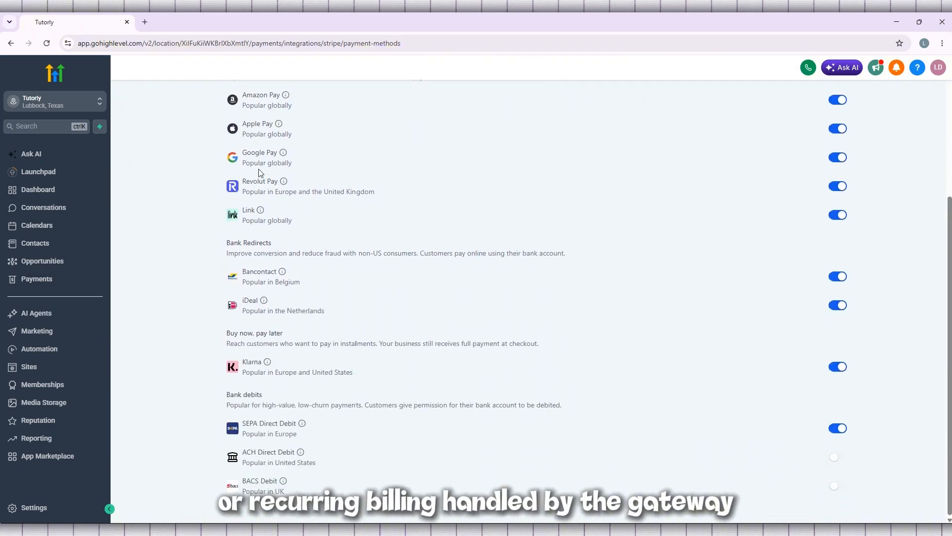
{"action": "scroll", "coordinate": [259, 173], "scroll_direction": "up", "scroll_amount": 4}
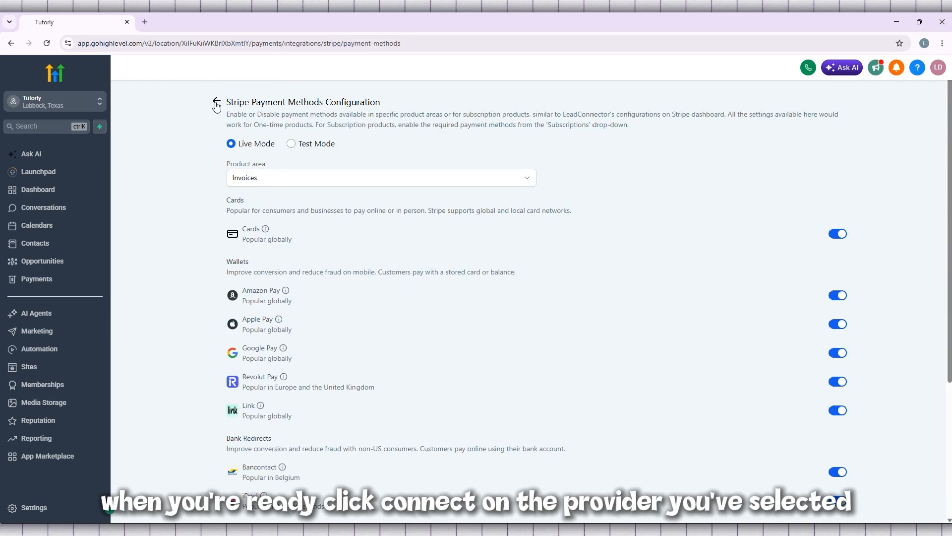
{"action": "left_click", "coordinate": [216, 102]}
Return to Payment Integrations and start connecting PayPal in Test Mode.
{"action": "left_click", "coordinate": [219, 126]}
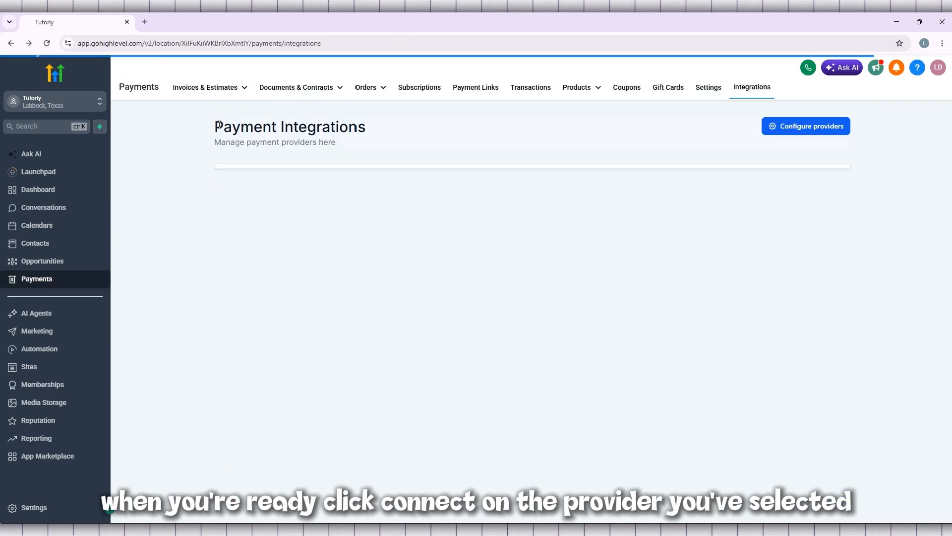
{"action": "scroll", "coordinate": [693, 251], "scroll_direction": "down", "scroll_amount": 2}
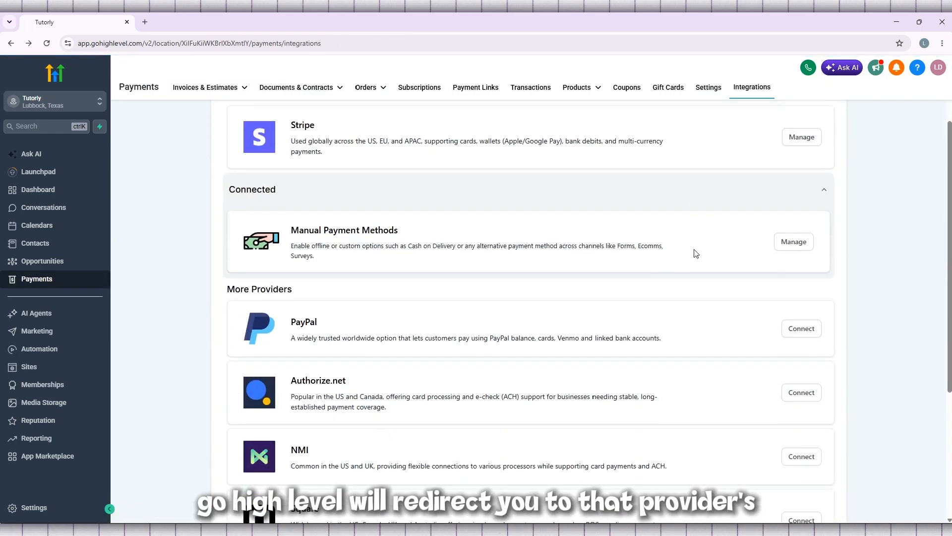
{"action": "left_click", "coordinate": [803, 330]}
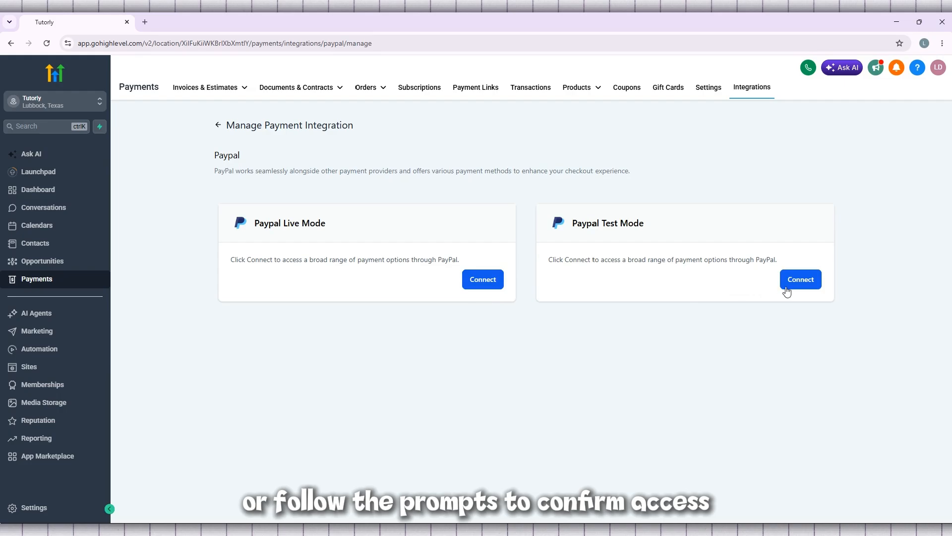
{"action": "left_click", "coordinate": [796, 289]}
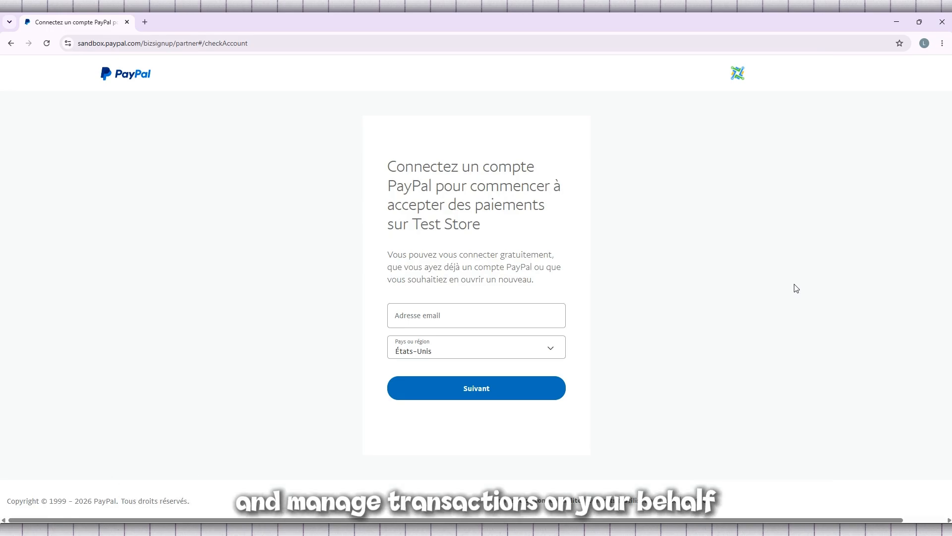
Enter the PayPal account e-mail and continue with United States as the country.
{"action": "left_click", "coordinate": [464, 321]}
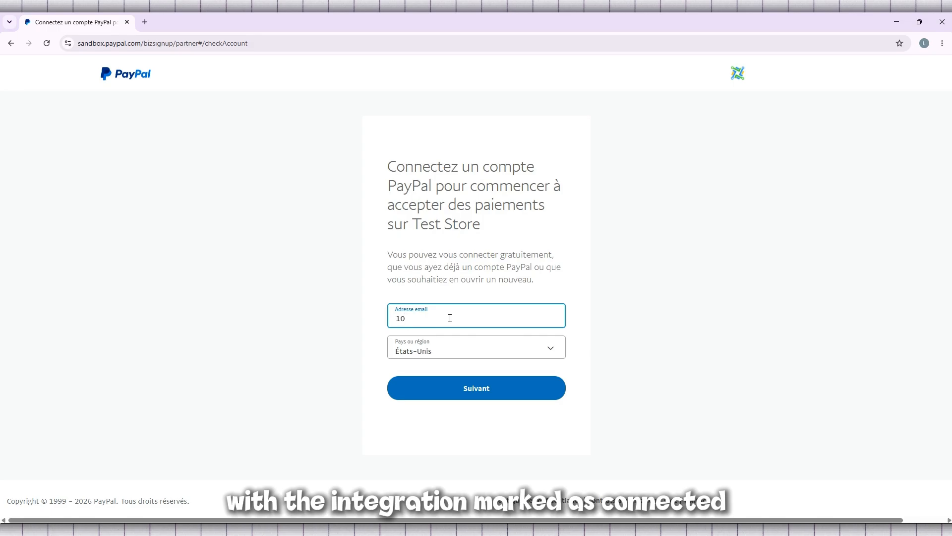
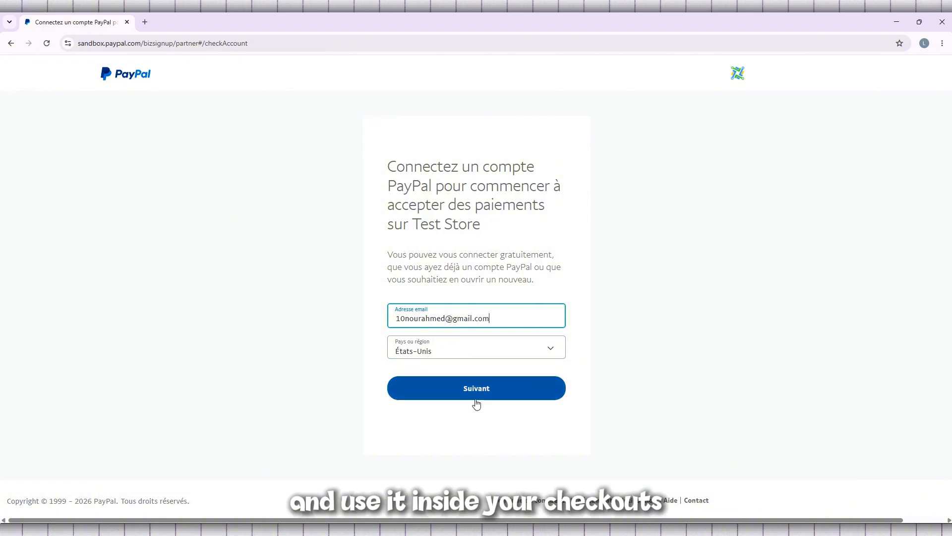
{"action": "left_click", "coordinate": [483, 396]}
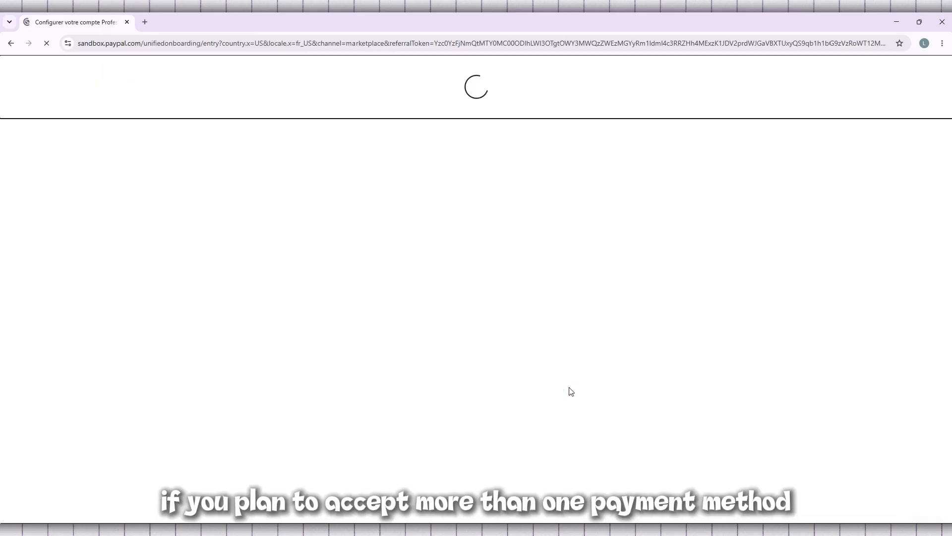
Look over the PayPal business signup form, then go back twice to GoHighLevel's Payment Integrations.
{"action": "scroll", "coordinate": [569, 389], "scroll_direction": "down", "scroll_amount": 3}
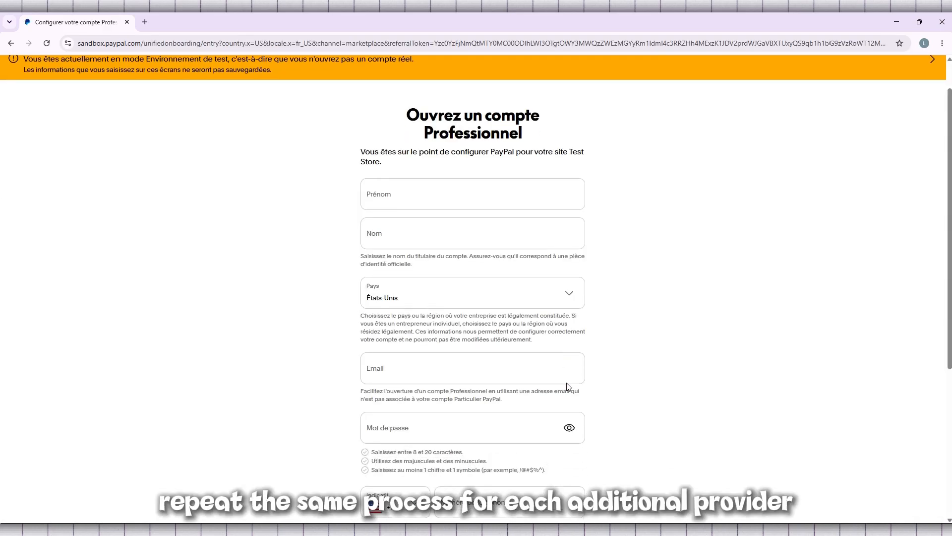
{"action": "scroll", "coordinate": [568, 383], "scroll_direction": "down", "scroll_amount": 3}
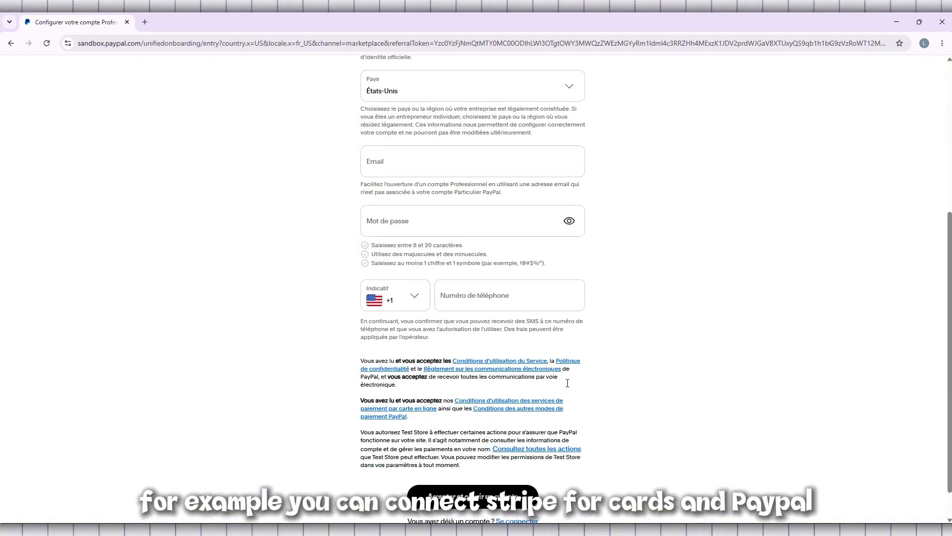
{"action": "scroll", "coordinate": [565, 382], "scroll_direction": "up", "scroll_amount": 6}
{"action": "scroll", "coordinate": [567, 381], "scroll_direction": "down", "scroll_amount": 6}
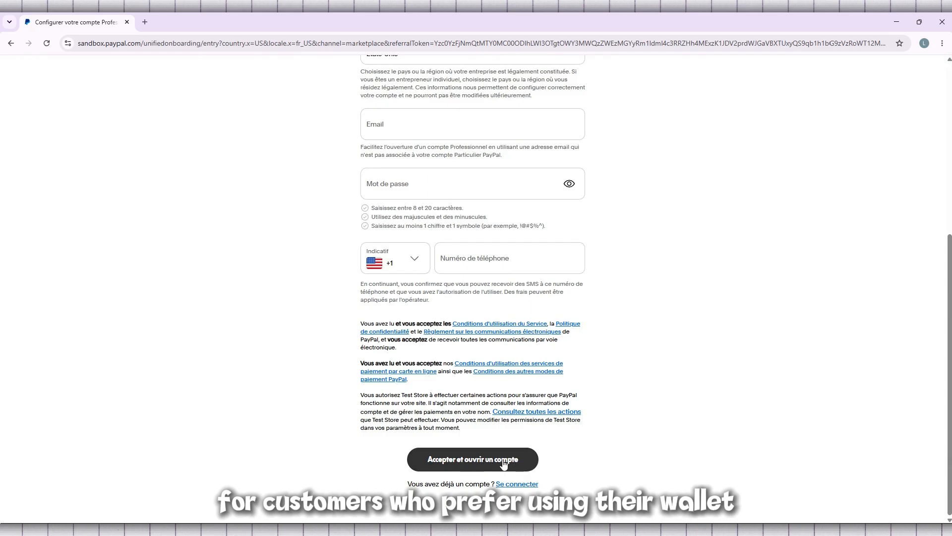
{"action": "left_click", "coordinate": [7, 43]}
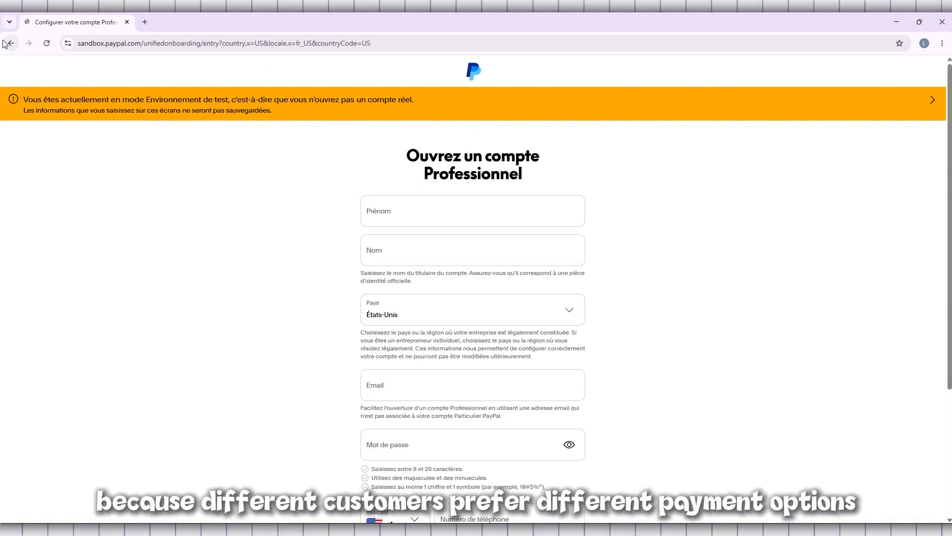
{"action": "left_click", "coordinate": [4, 44]}
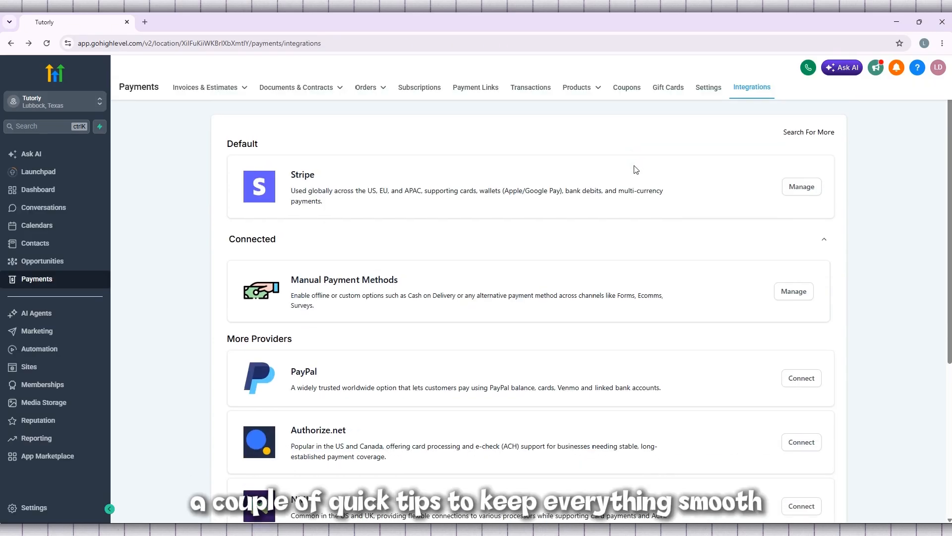
{"action": "scroll", "coordinate": [636, 169], "scroll_direction": "down", "scroll_amount": 2}
{"action": "scroll", "coordinate": [635, 168], "scroll_direction": "down", "scroll_amount": 2}
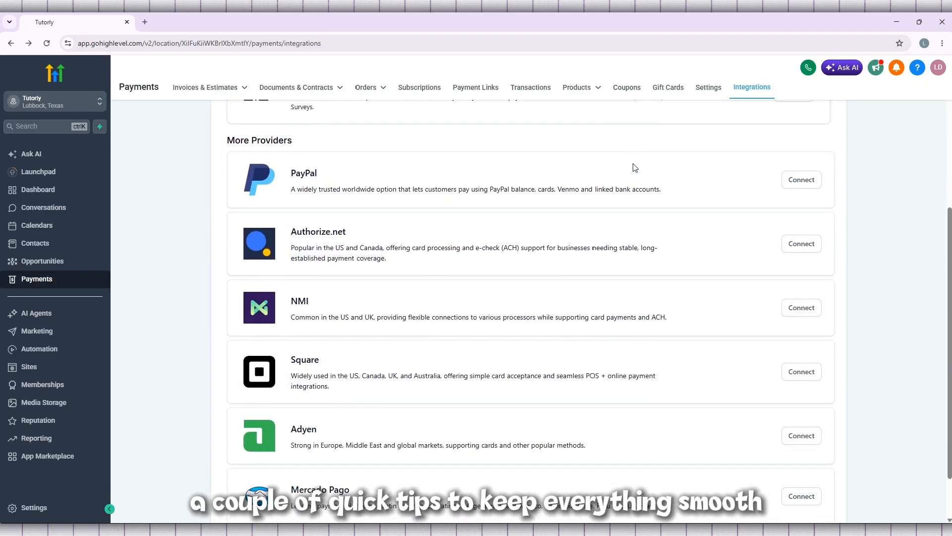
{"action": "scroll", "coordinate": [635, 166], "scroll_direction": "up", "scroll_amount": 2}
{"action": "scroll", "coordinate": [634, 166], "scroll_direction": "up", "scroll_amount": 3}
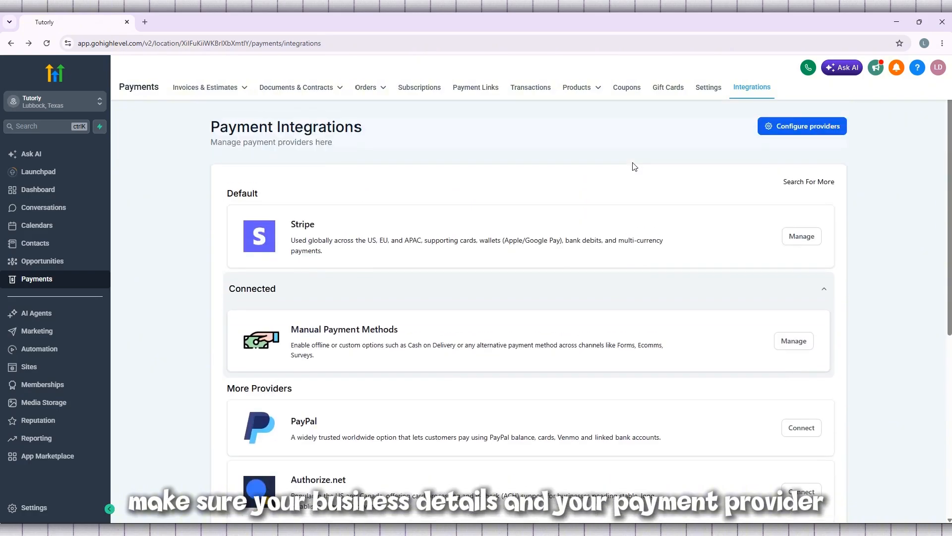
{"action": "scroll", "coordinate": [632, 166], "scroll_direction": "down", "scroll_amount": 5}
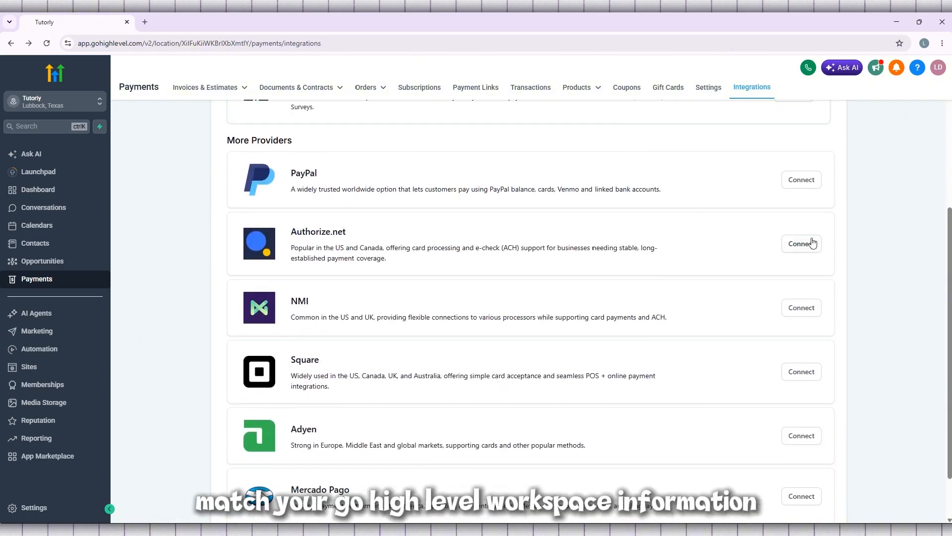
{"action": "left_click", "coordinate": [812, 243]}
{"action": "left_click", "coordinate": [401, 288]}
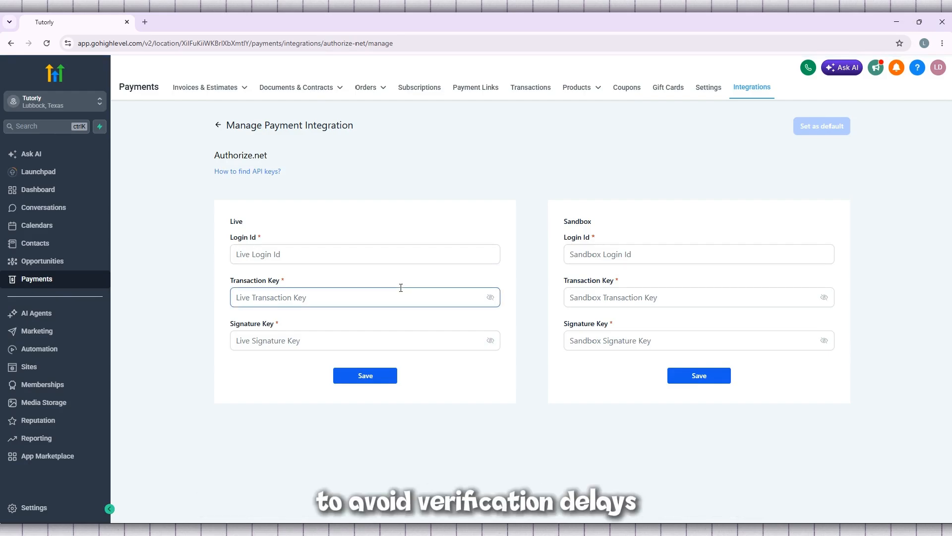
{"action": "left_click", "coordinate": [276, 254]}
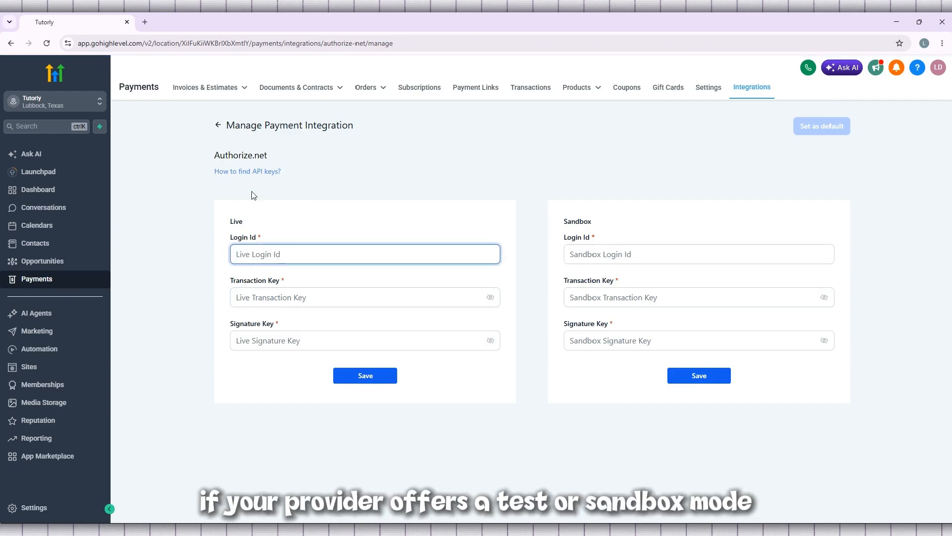
{"action": "left_click", "coordinate": [219, 128]}
{"action": "scroll", "coordinate": [486, 216], "scroll_direction": "down", "scroll_amount": 5}
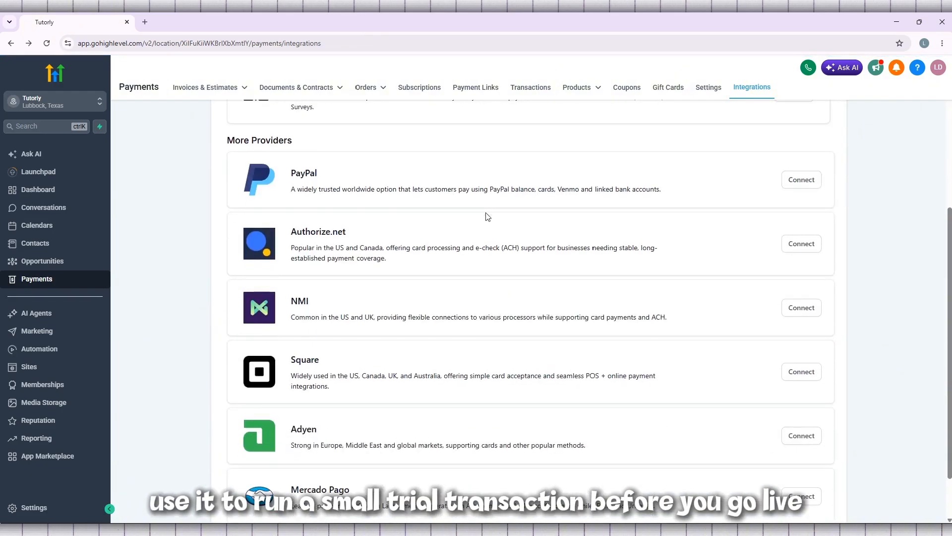
{"action": "scroll", "coordinate": [487, 217], "scroll_direction": "down", "scroll_amount": 1}
{"action": "left_click", "coordinate": [811, 323]}
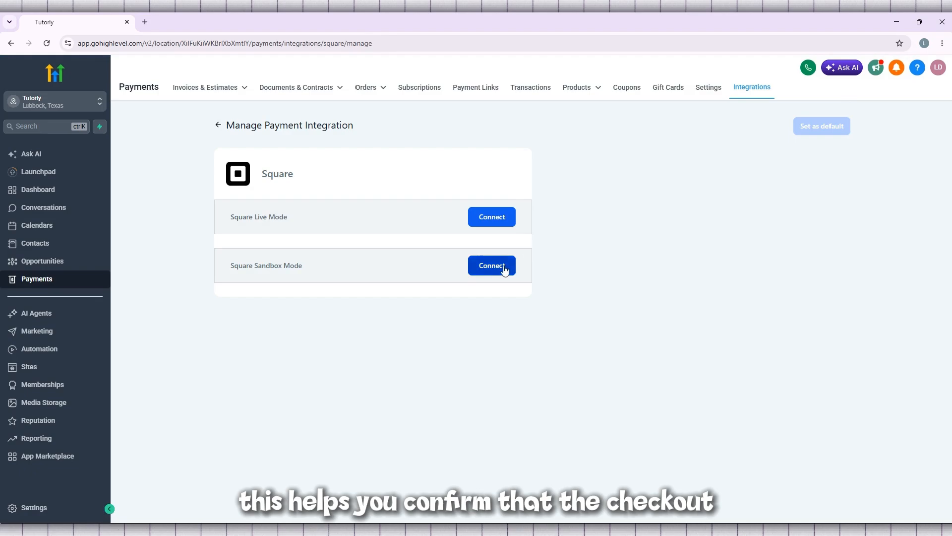
{"action": "left_click", "coordinate": [497, 269]}
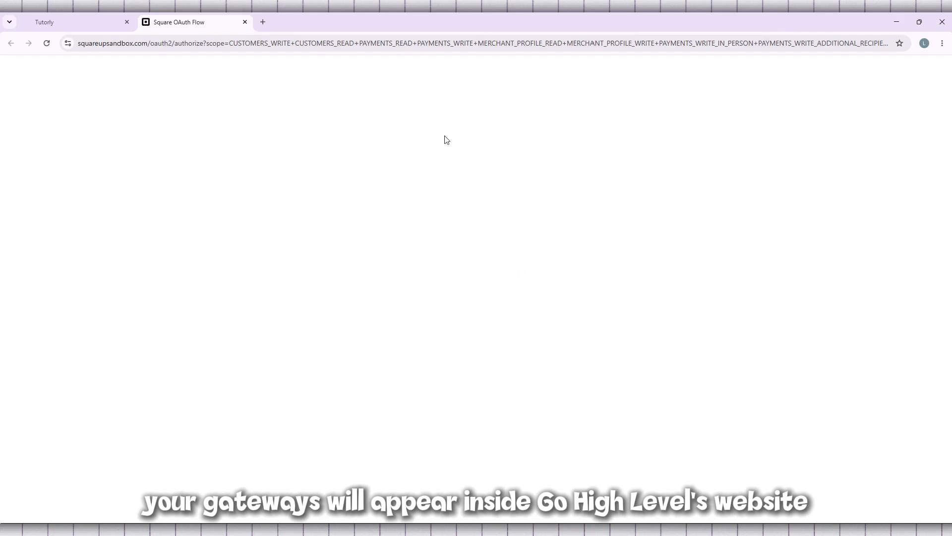
{"action": "left_click", "coordinate": [67, 13]}
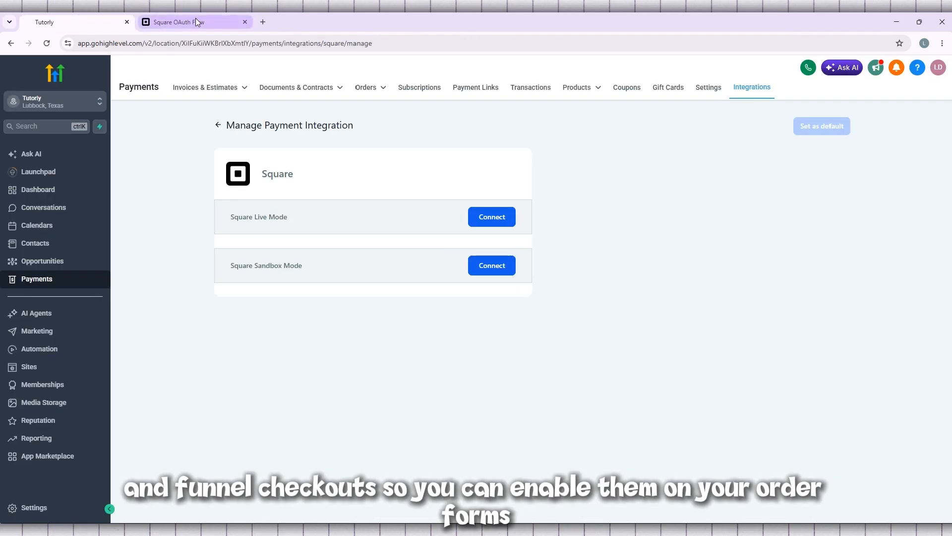
{"action": "left_click", "coordinate": [219, 21]}
{"action": "left_click", "coordinate": [245, 22]}
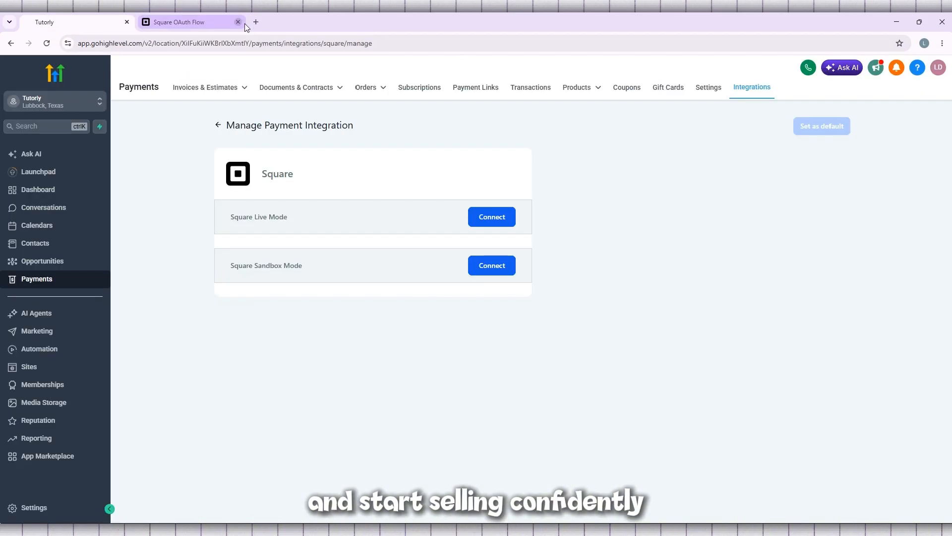
View the Mercado Pago configuration form, still Not connected, then return to the integrations list.
{"action": "left_click", "coordinate": [9, 45]}
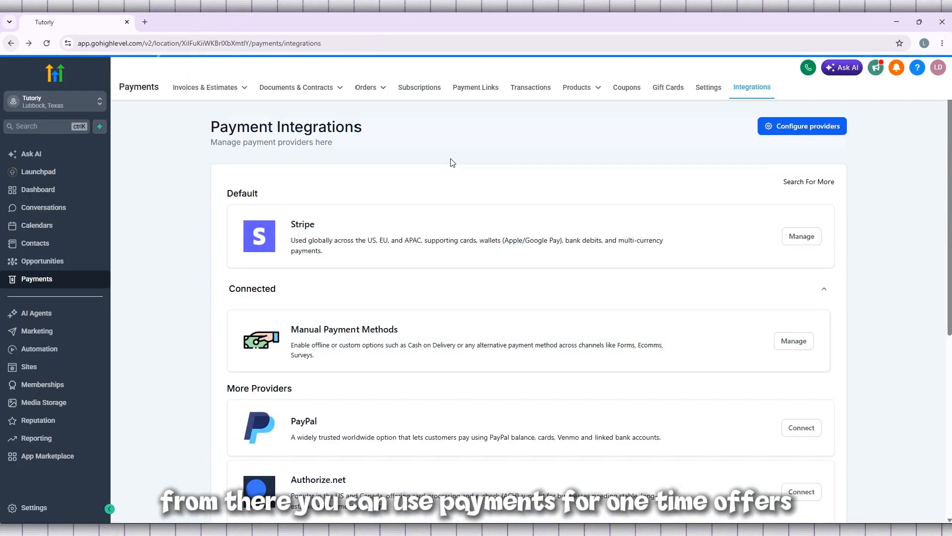
{"action": "scroll", "coordinate": [451, 161], "scroll_direction": "down", "scroll_amount": 6}
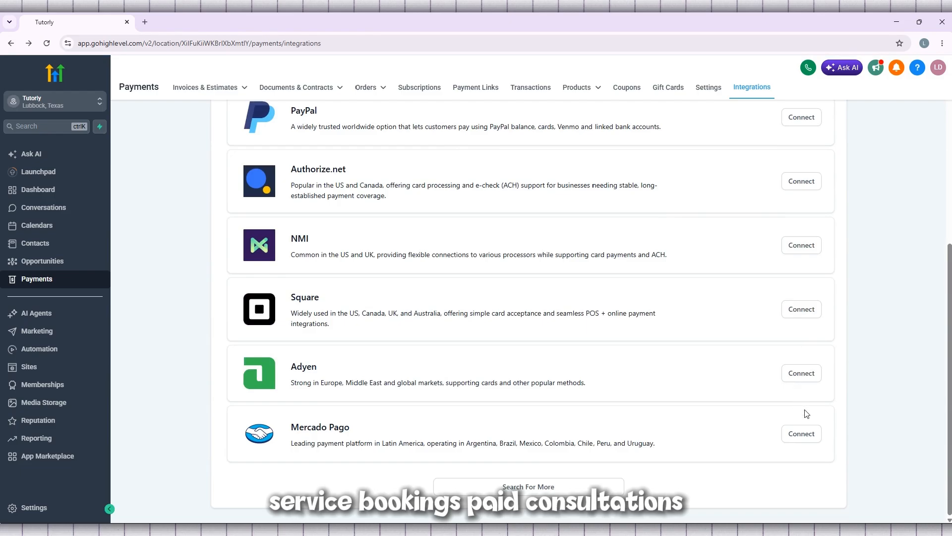
{"action": "left_click", "coordinate": [801, 434]}
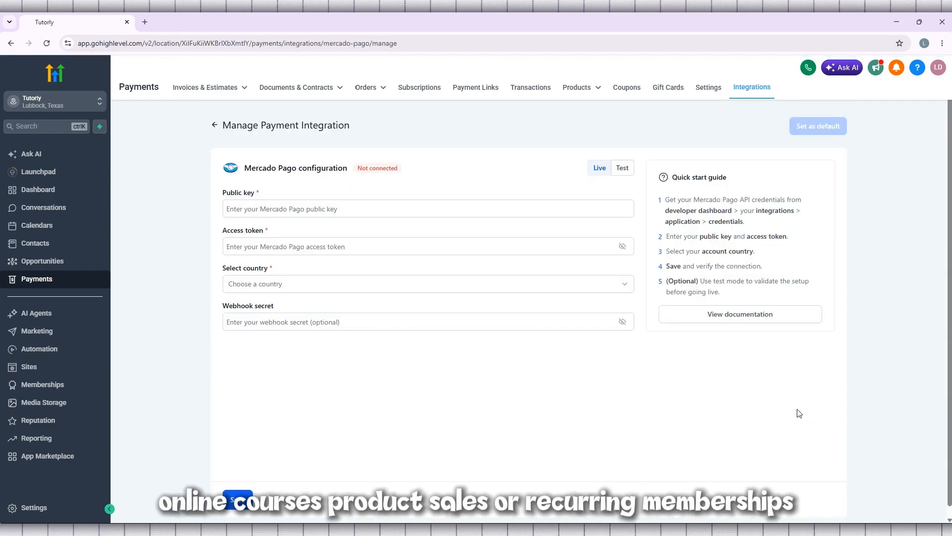
{"action": "left_click", "coordinate": [215, 127]}
Browse the Integrations list, then go to Invoices & Estimates > Invoices, which shows no invoices yet.
{"action": "scroll", "coordinate": [353, 221], "scroll_direction": "down", "scroll_amount": 3}
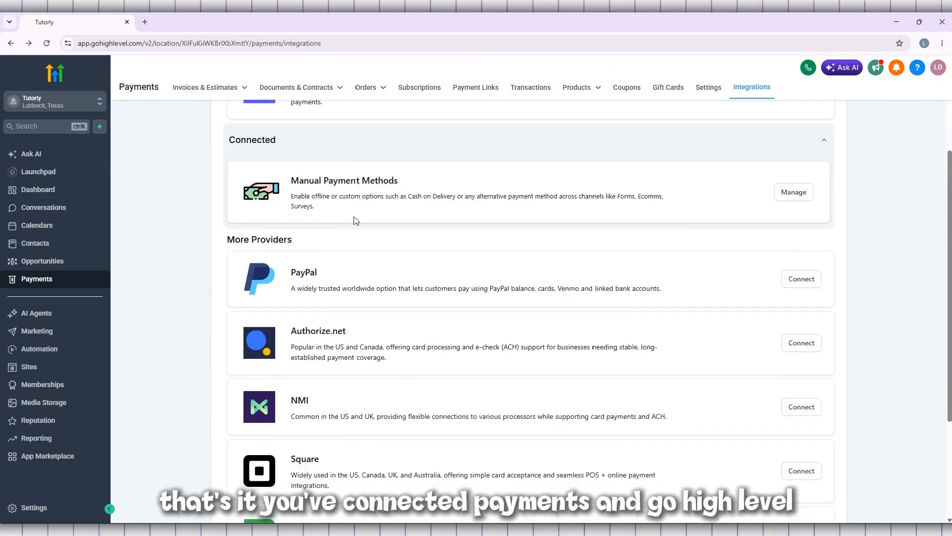
{"action": "scroll", "coordinate": [353, 218], "scroll_direction": "down", "scroll_amount": 2}
{"action": "scroll", "coordinate": [352, 217], "scroll_direction": "up", "scroll_amount": 4}
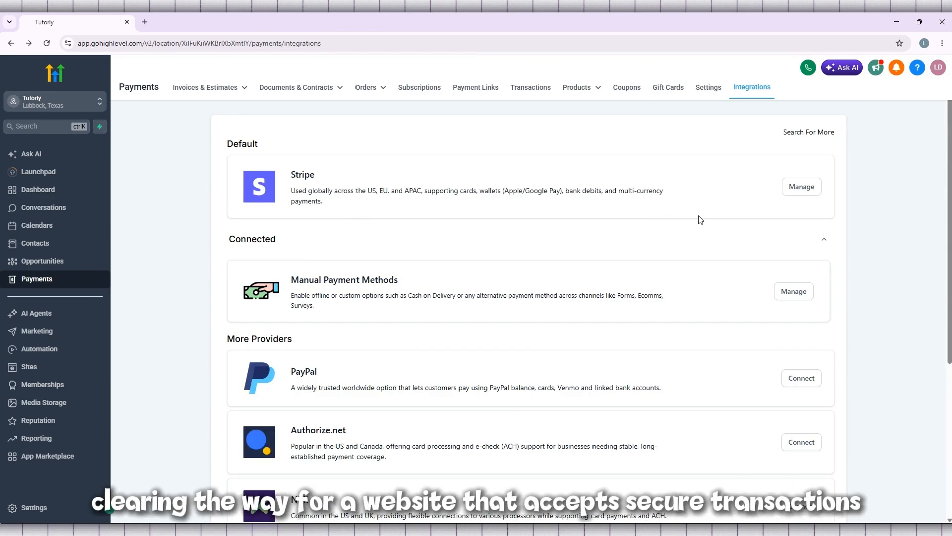
{"action": "scroll", "coordinate": [699, 219], "scroll_direction": "down", "scroll_amount": 5}
{"action": "scroll", "coordinate": [699, 219], "scroll_direction": "down", "scroll_amount": 1}
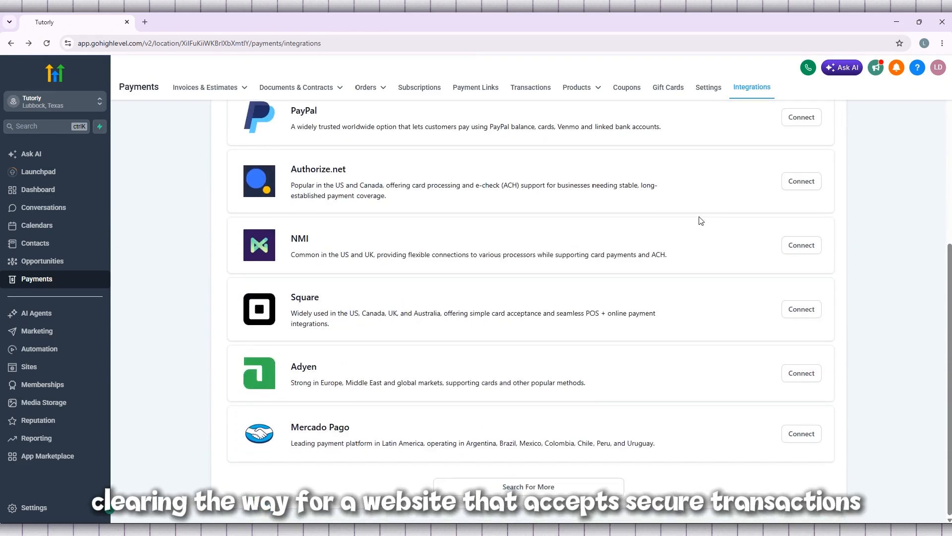
{"action": "scroll", "coordinate": [599, 415], "scroll_direction": "up", "scroll_amount": 6}
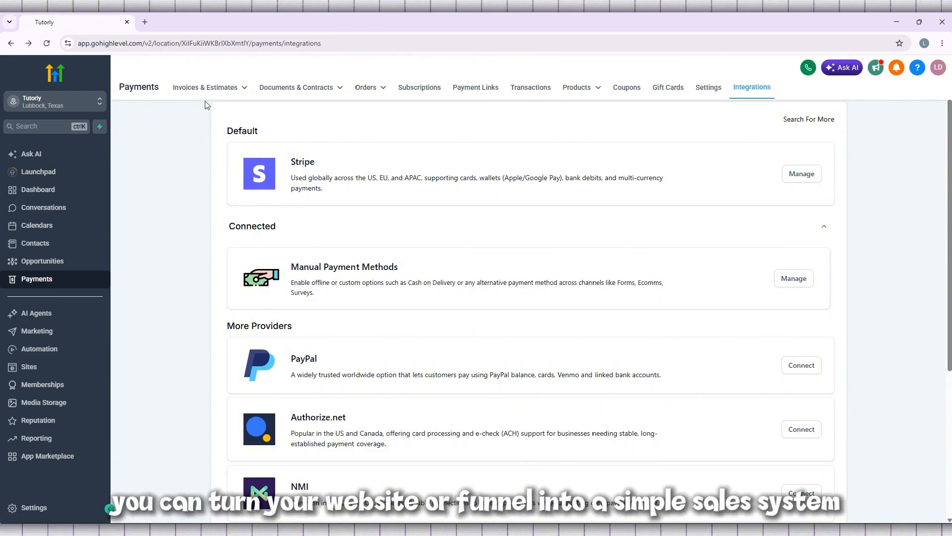
{"action": "mouse_move", "coordinate": [205, 87]}
{"action": "left_click", "coordinate": [198, 145]}
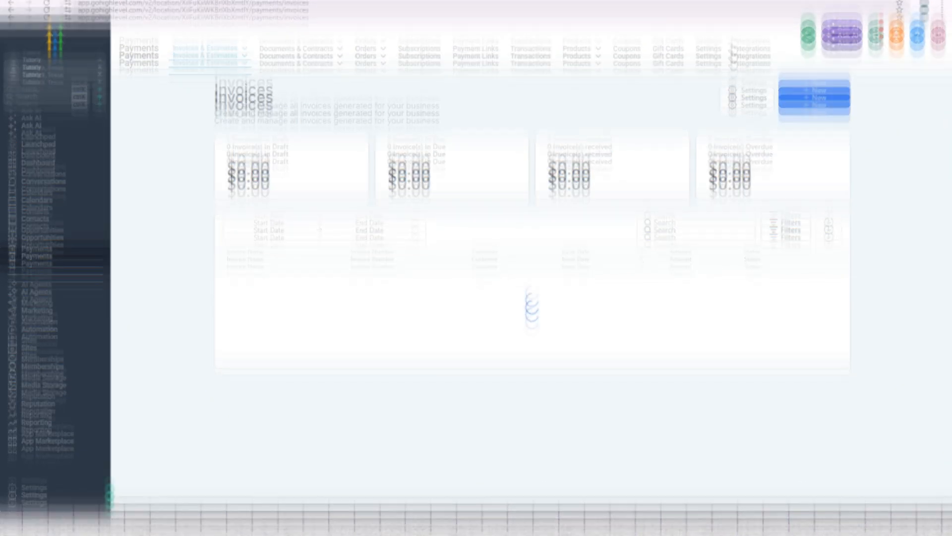